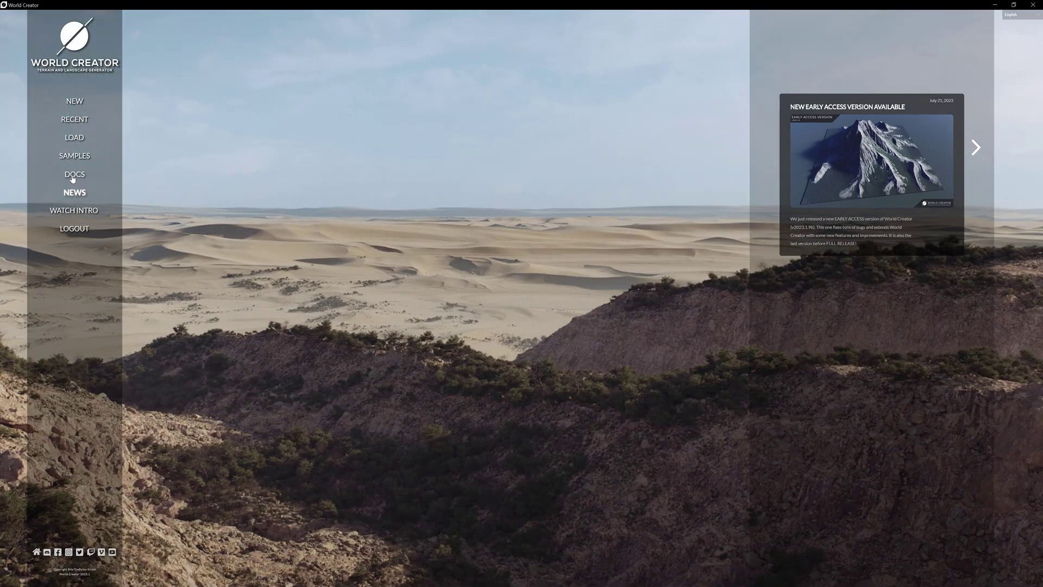
# Step: Browse the recent projects and the sample scenes, and create a new terrain project
pyautogui.click(75, 120)
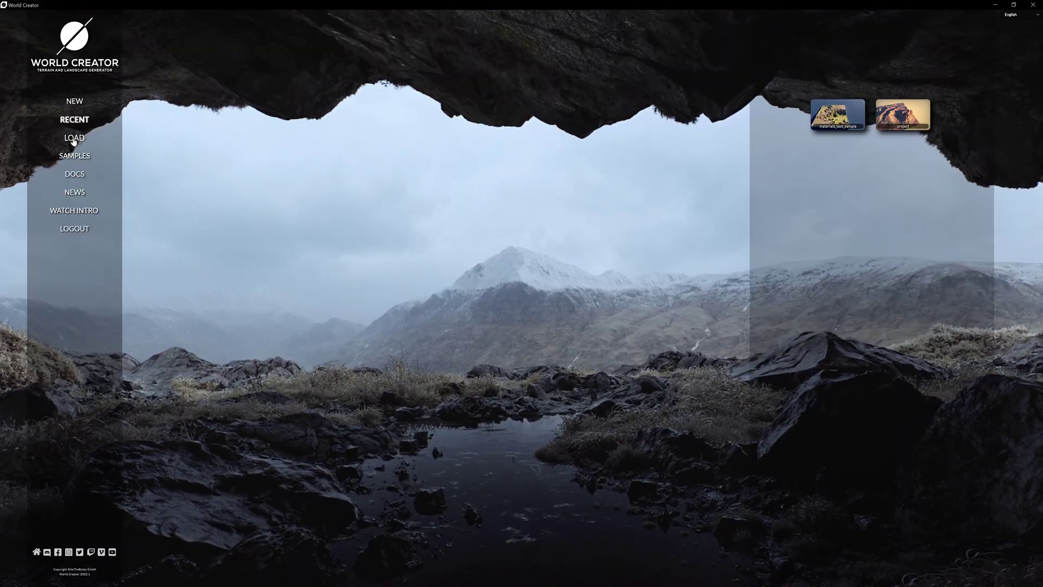
pyautogui.click(74, 156)
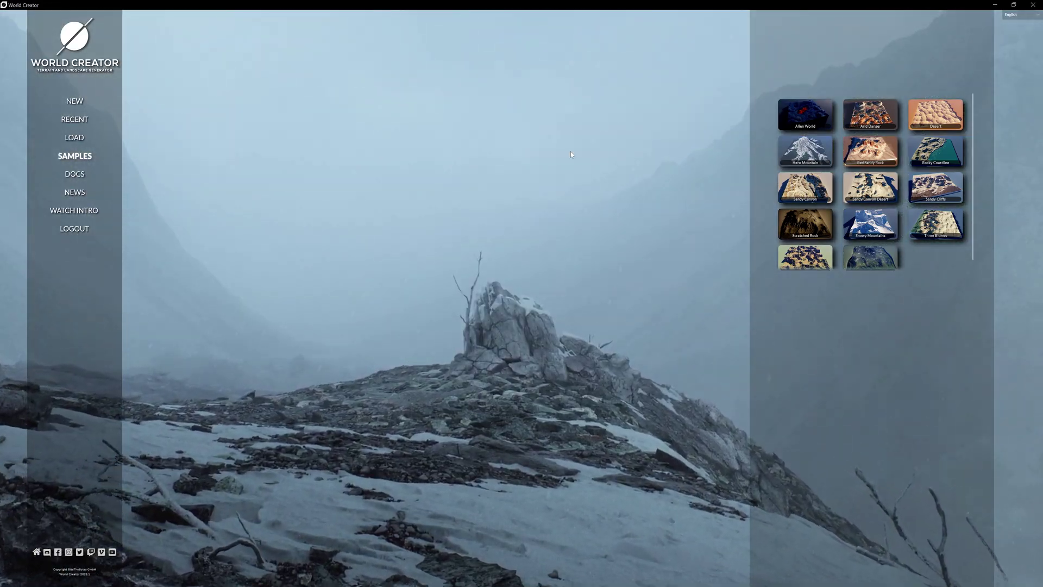
pyautogui.click(75, 102)
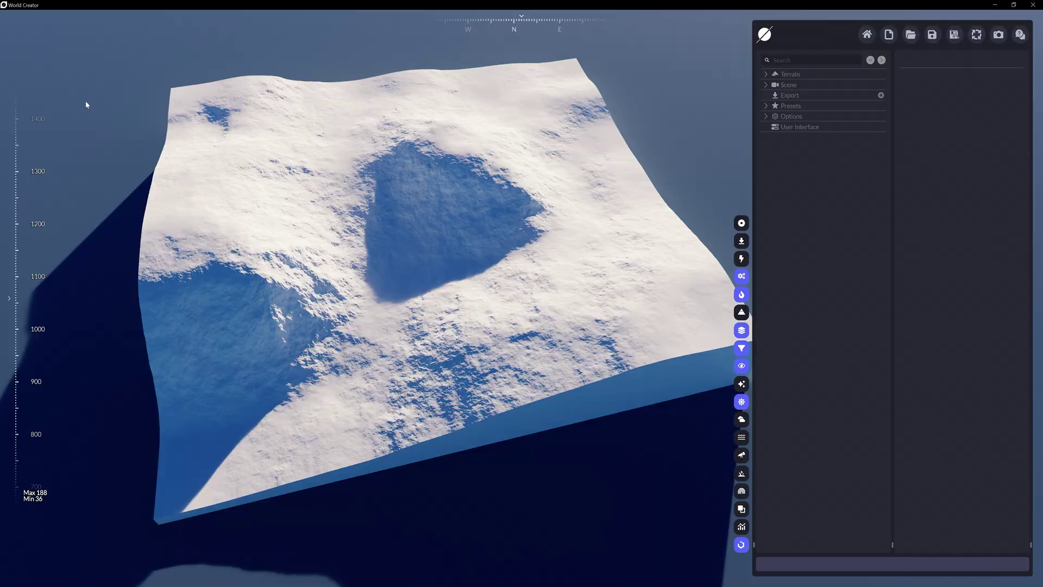
# Step: Examine the default terrain from different angles and distances
pyautogui.moveTo(455, 232); pyautogui.dragTo(477, 212, button='middle')
pyautogui.moveTo(481, 214); pyautogui.dragTo(671, 187)
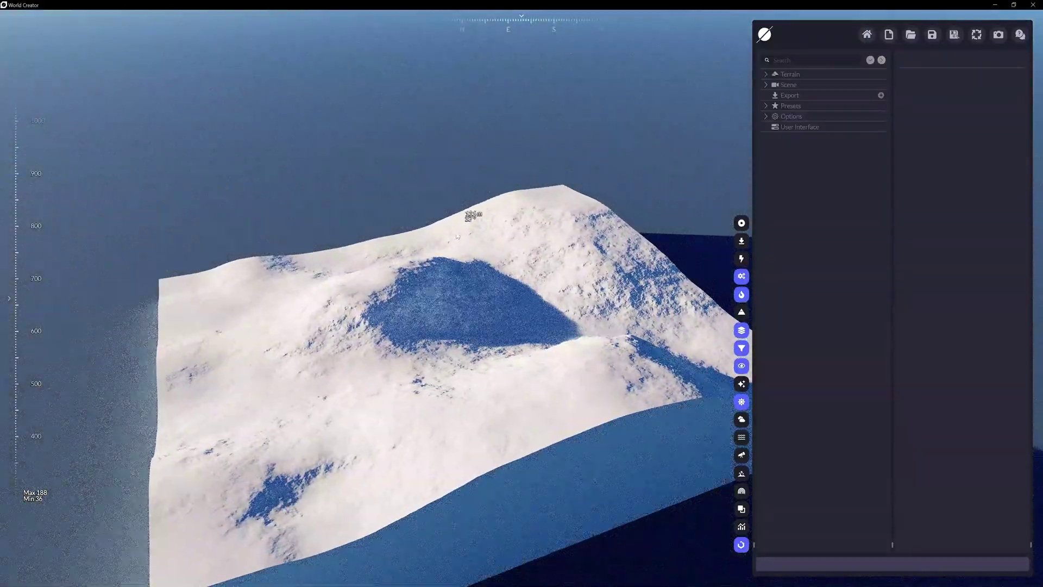
pyautogui.scroll(1, 470, 319)
pyautogui.scroll(5, 471, 318)
pyautogui.scroll(-5, 474, 316)
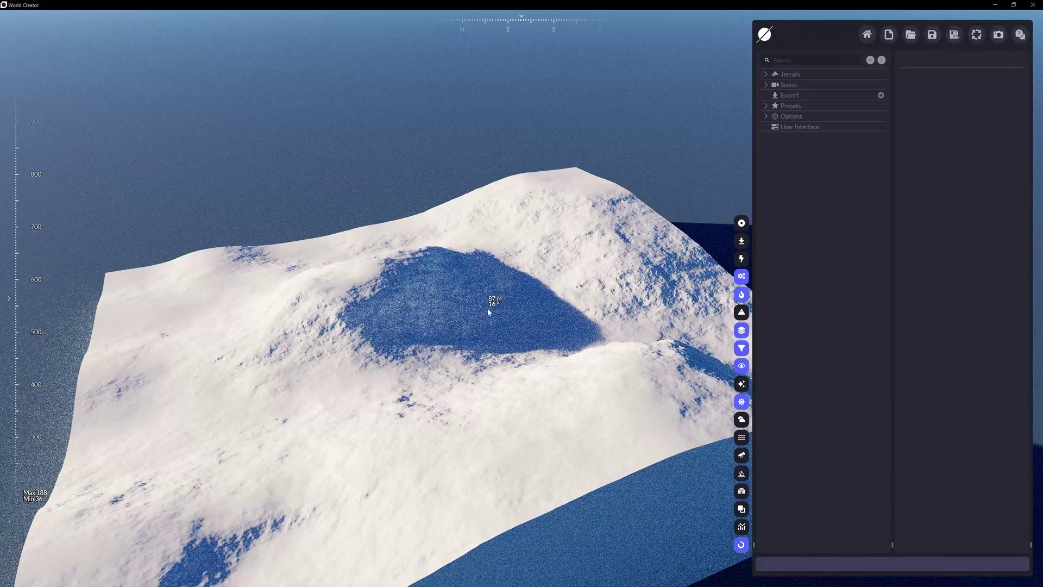
pyautogui.moveTo(487, 309); pyautogui.dragTo(459, 282, button='middle')
pyautogui.scroll(-1, 459, 282)
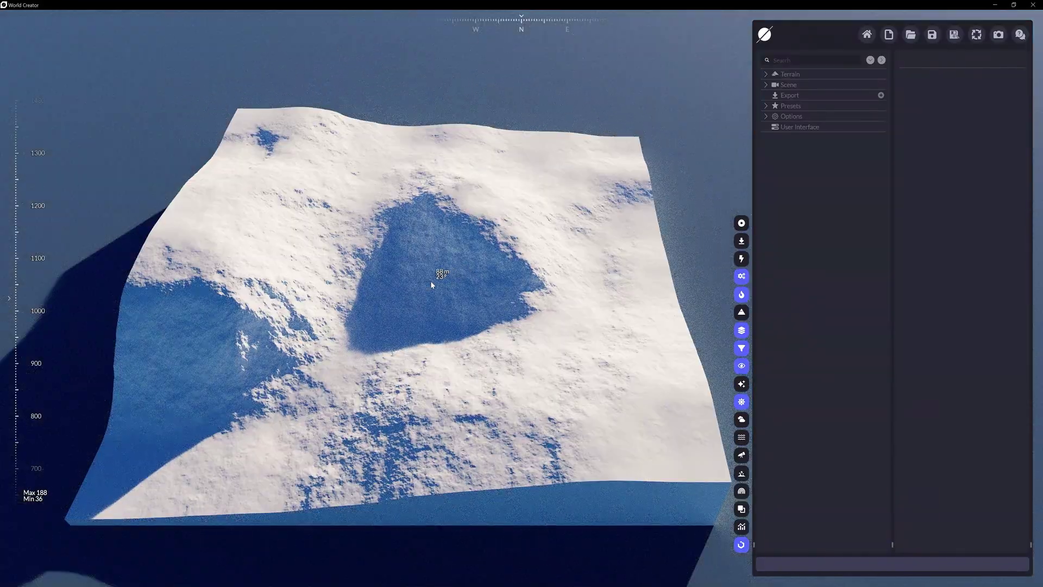
pyautogui.moveTo(431, 281); pyautogui.dragTo(405, 271)
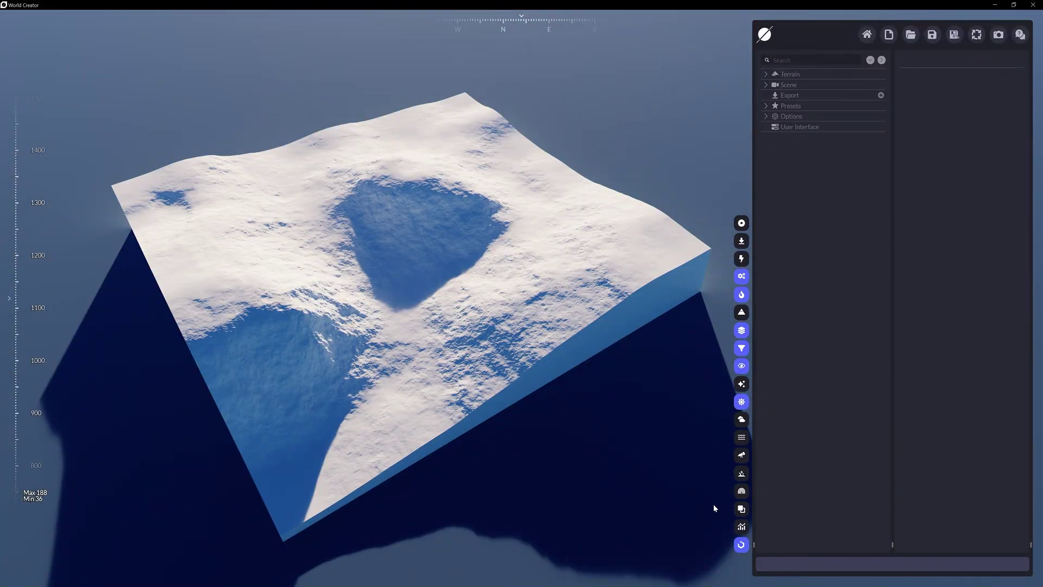
# Step: Display the performance and height statistics, and switch the terrain to the fast untextured grey shading
pyautogui.click(742, 527)
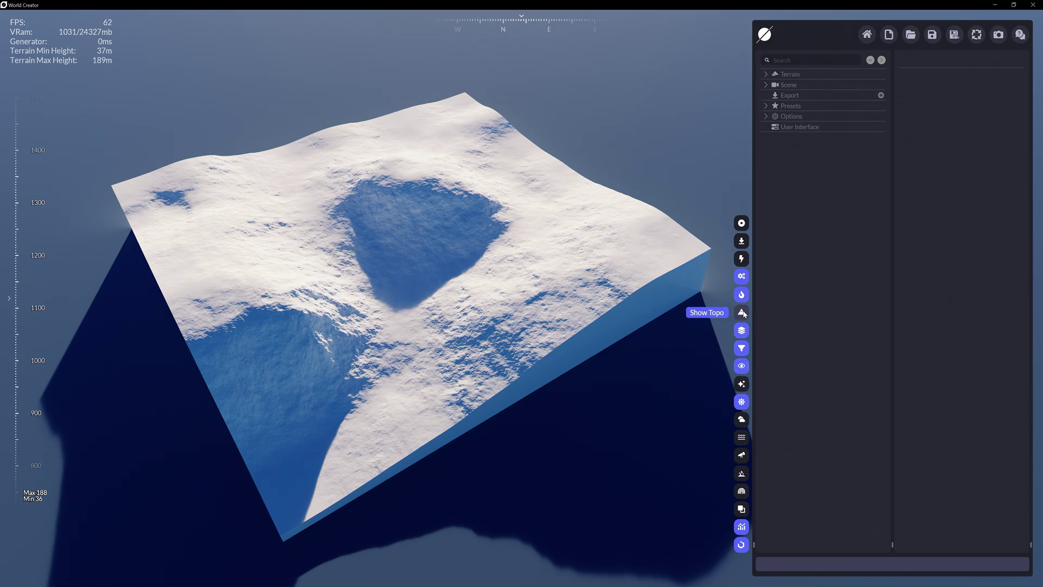
pyautogui.click(742, 259)
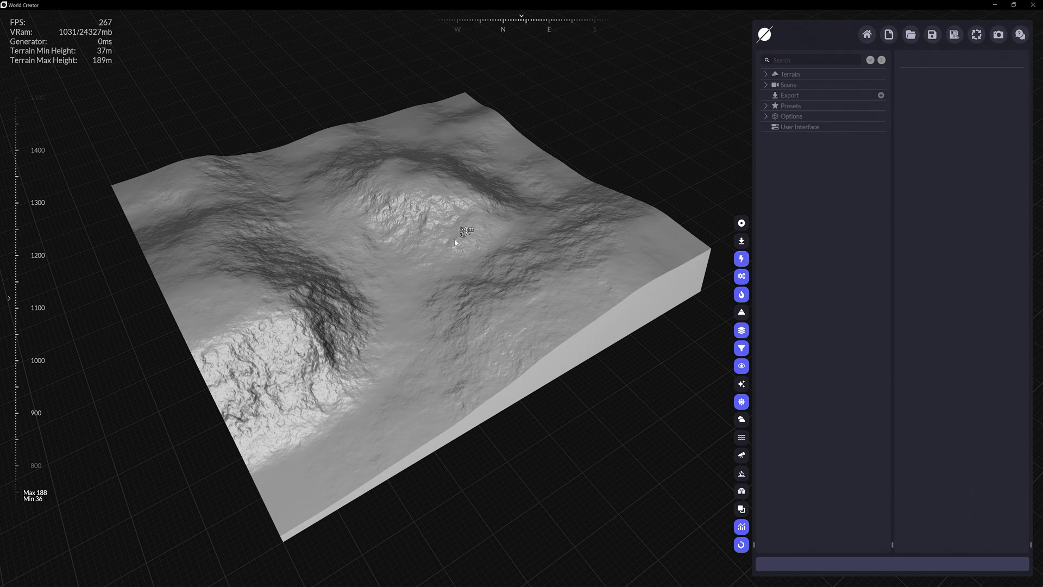
pyautogui.scroll(5, 455, 243)
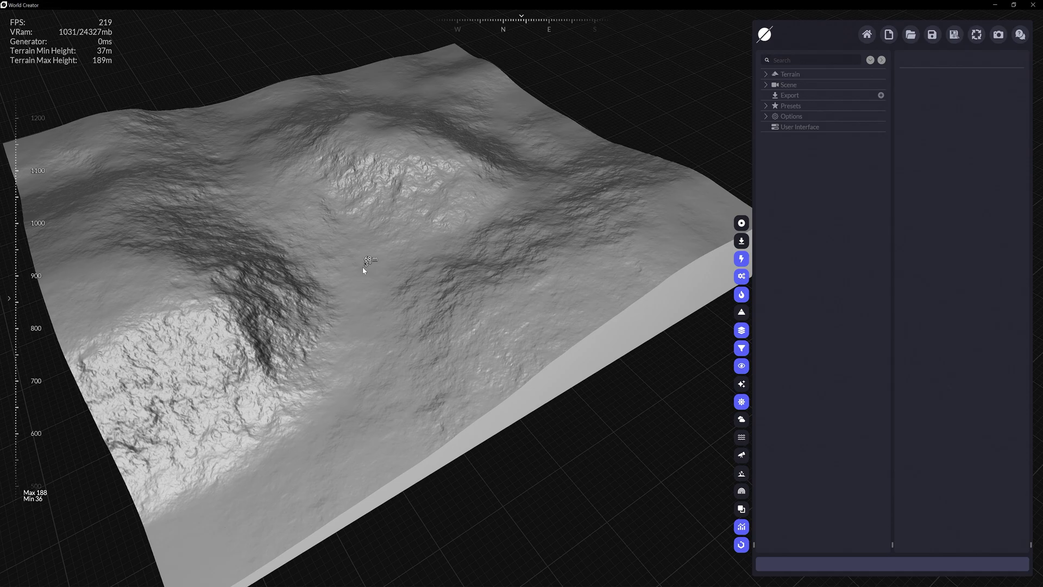
pyautogui.moveTo(363, 266); pyautogui.dragTo(353, 210, button='right')
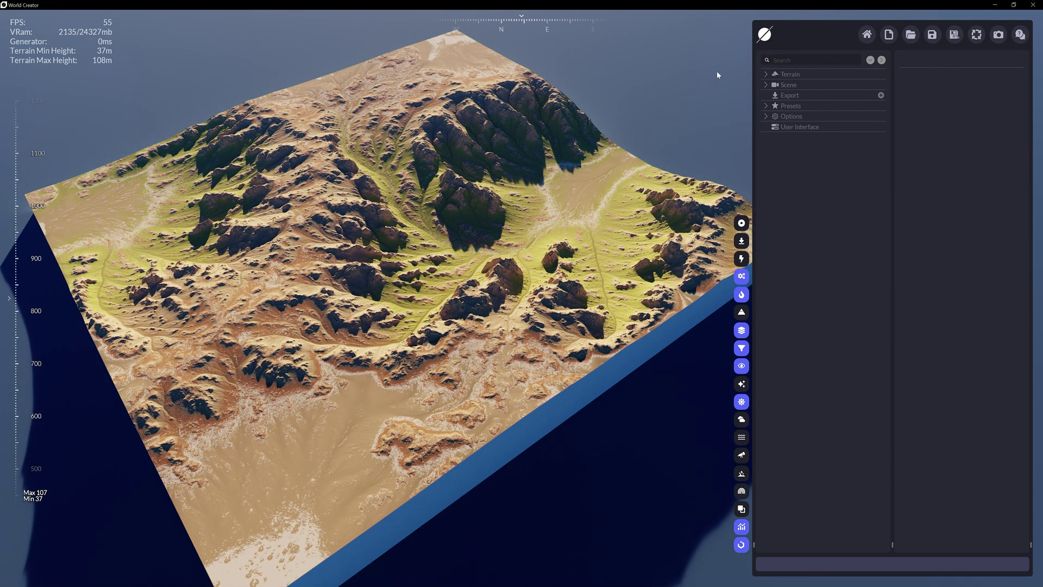
# Step: Look through the terrain hierarchy and the Scene, Options and User Interface settings, including Render, Environment, General and Generator
pyautogui.click(766, 74)
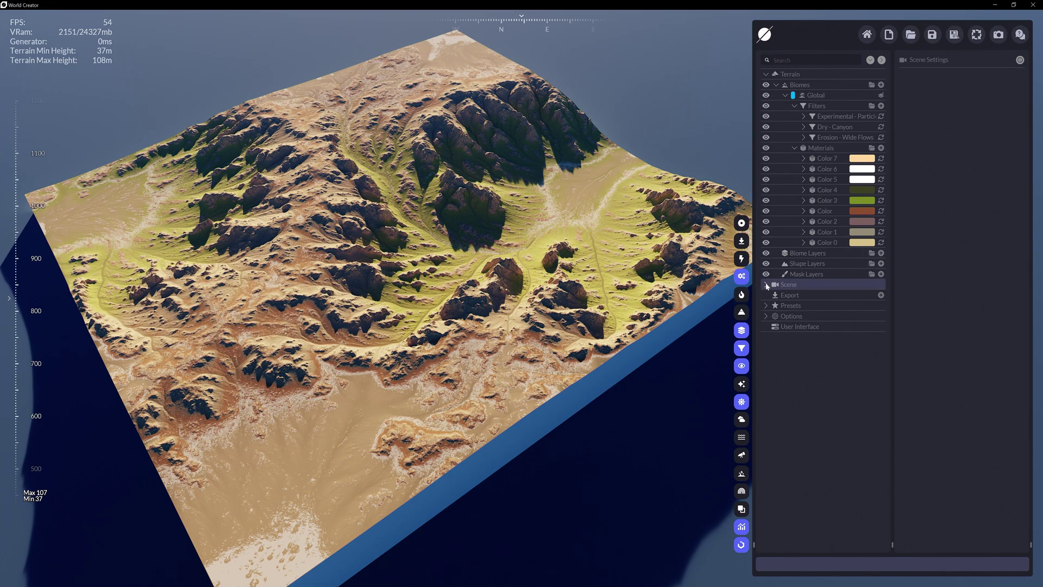
pyautogui.click(767, 285)
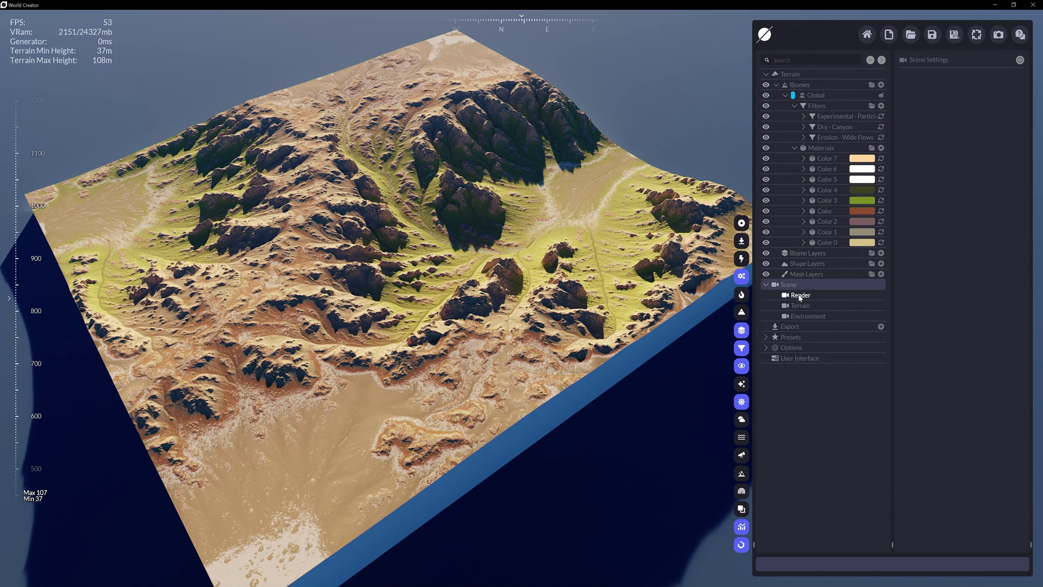
pyautogui.click(800, 295)
pyautogui.click(801, 306)
pyautogui.click(808, 315)
pyautogui.click(782, 348)
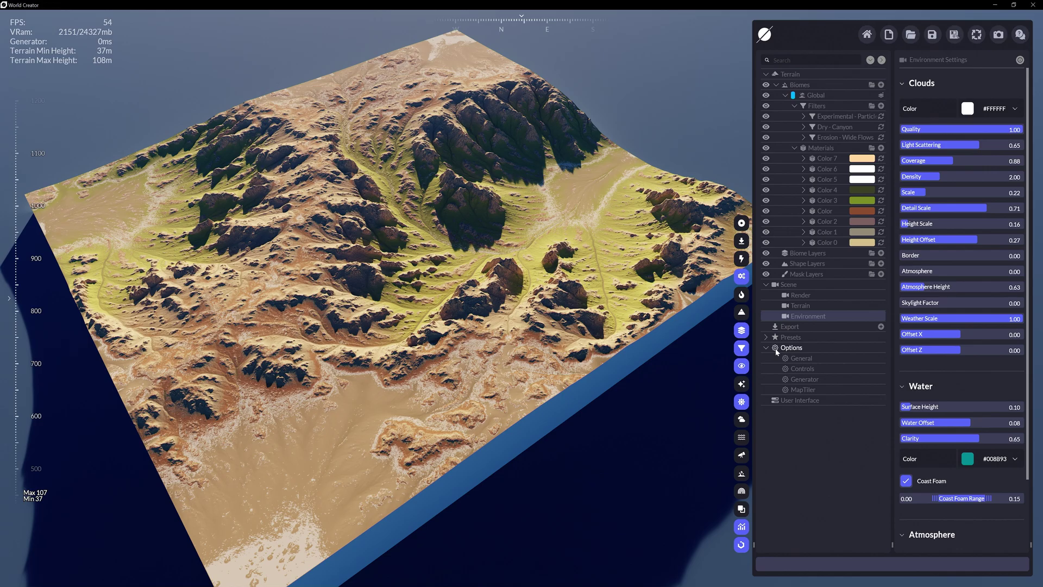
pyautogui.click(801, 358)
pyautogui.click(804, 379)
pyautogui.click(802, 401)
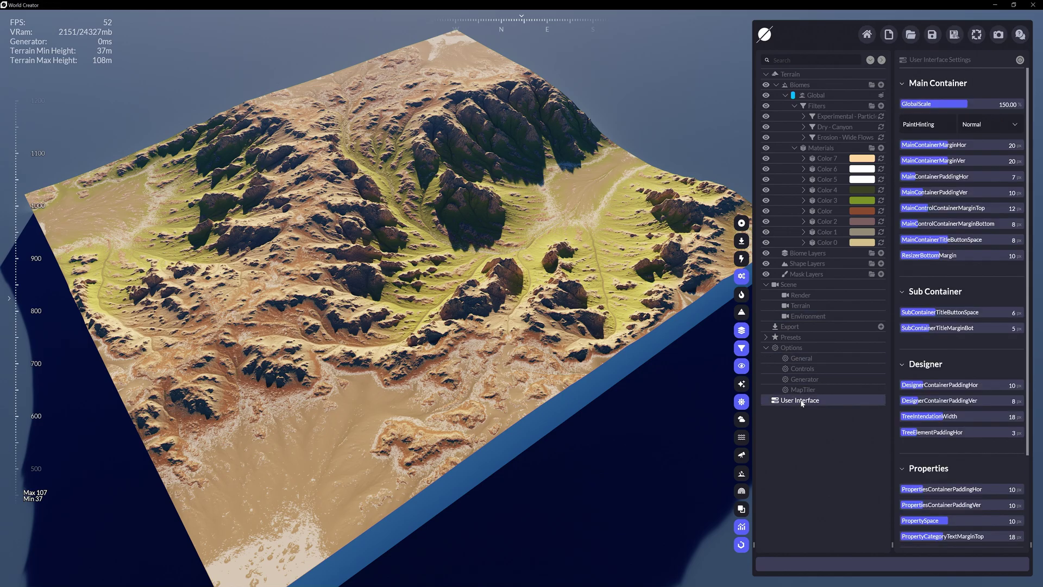
pyautogui.moveTo(971, 104)
pyautogui.mouseDown()
pyautogui.moveTo(951, 105)
pyautogui.moveTo(985, 101)
pyautogui.moveTo(968, 103)
pyautogui.moveTo(966, 93)
pyautogui.mouseUp()
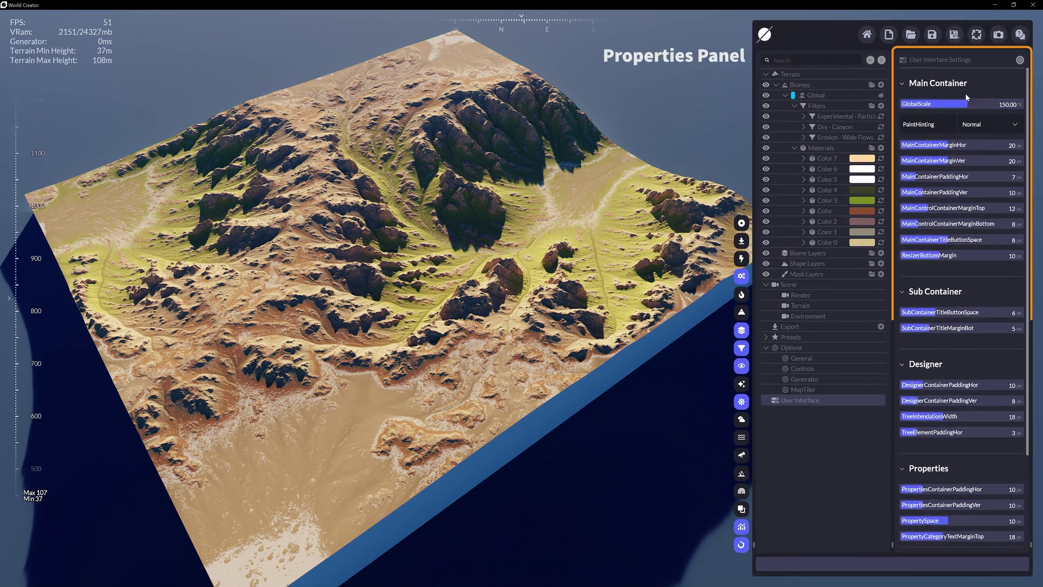
# Step: Inspect the properties of the Terrain, the Experimental Particle and Dry - Canyon filters, and the Color 7, Color 4 and Color 2 materials
pyautogui.click(808, 76)
pyautogui.click(835, 116)
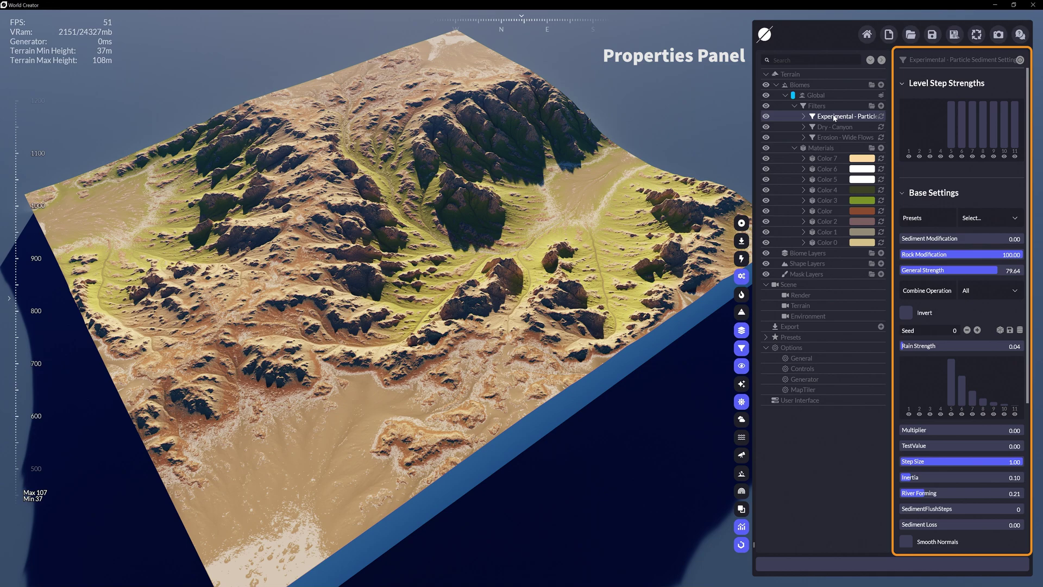
pyautogui.click(825, 158)
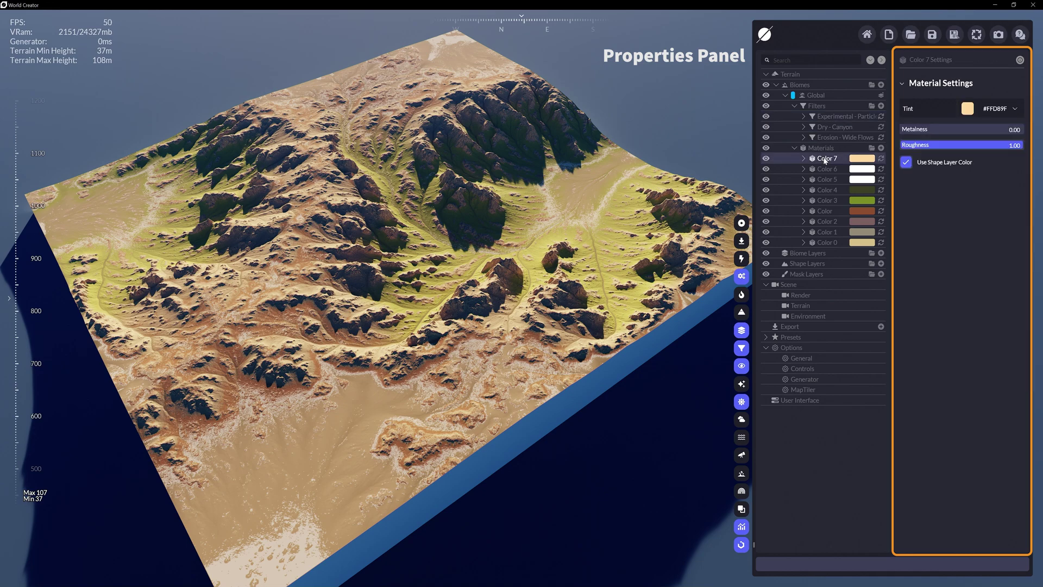
pyautogui.click(833, 190)
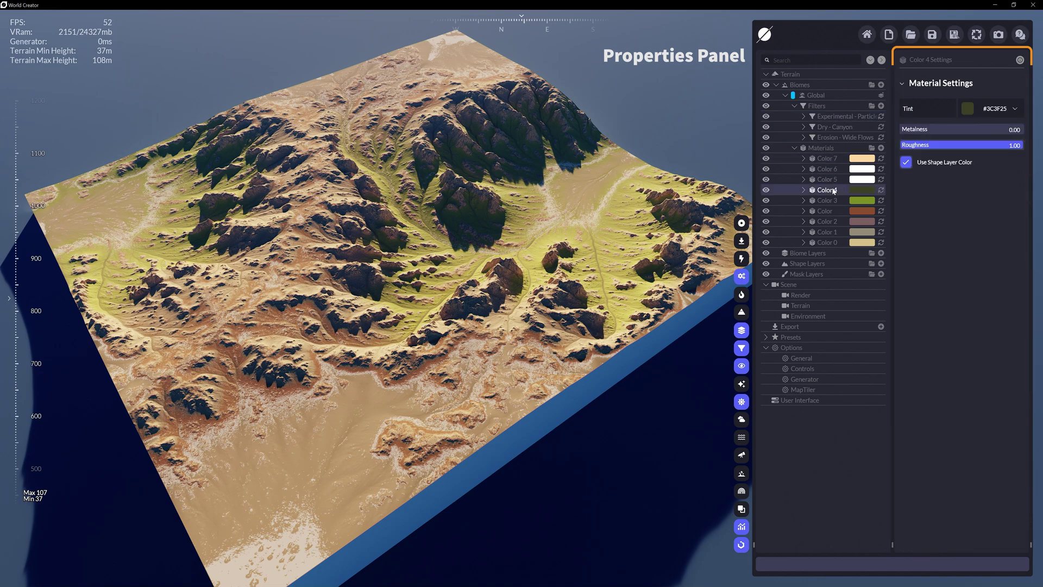
pyautogui.click(828, 221)
pyautogui.click(830, 127)
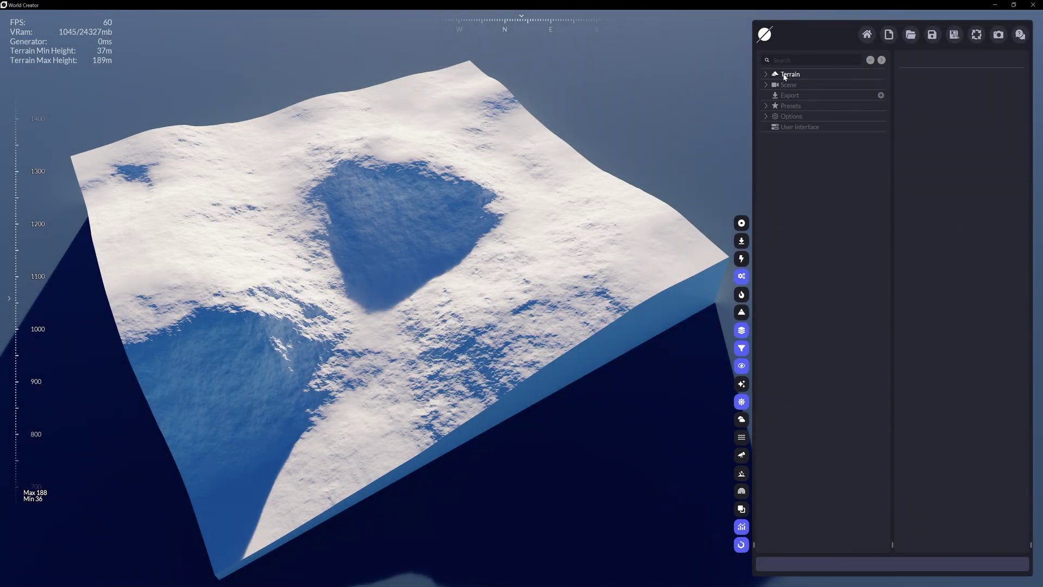
# Step: Try the 2k and 32k terrain size presets, and return the terrain to 1k
pyautogui.click(785, 77)
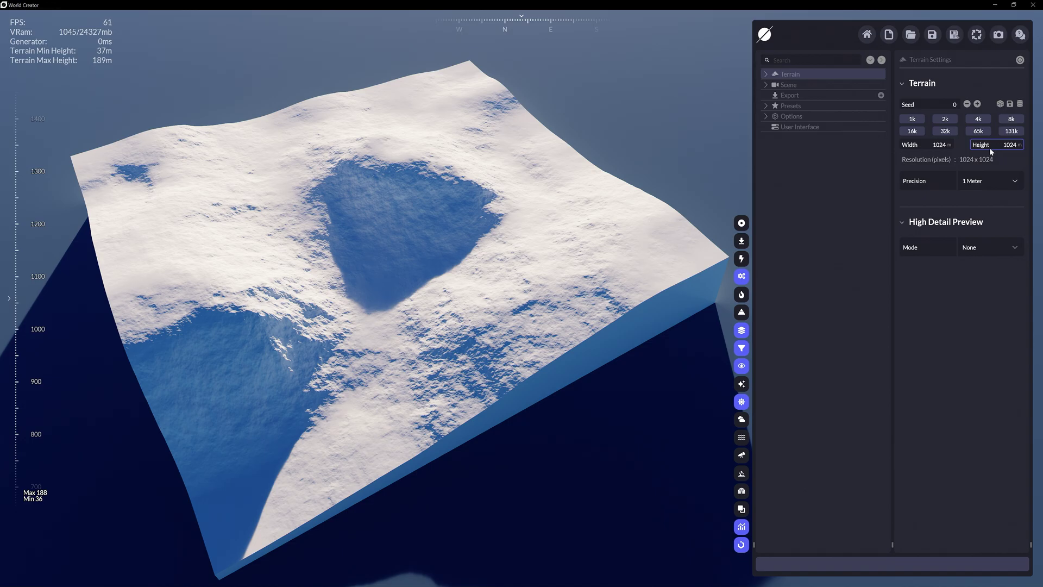
pyautogui.click(946, 118)
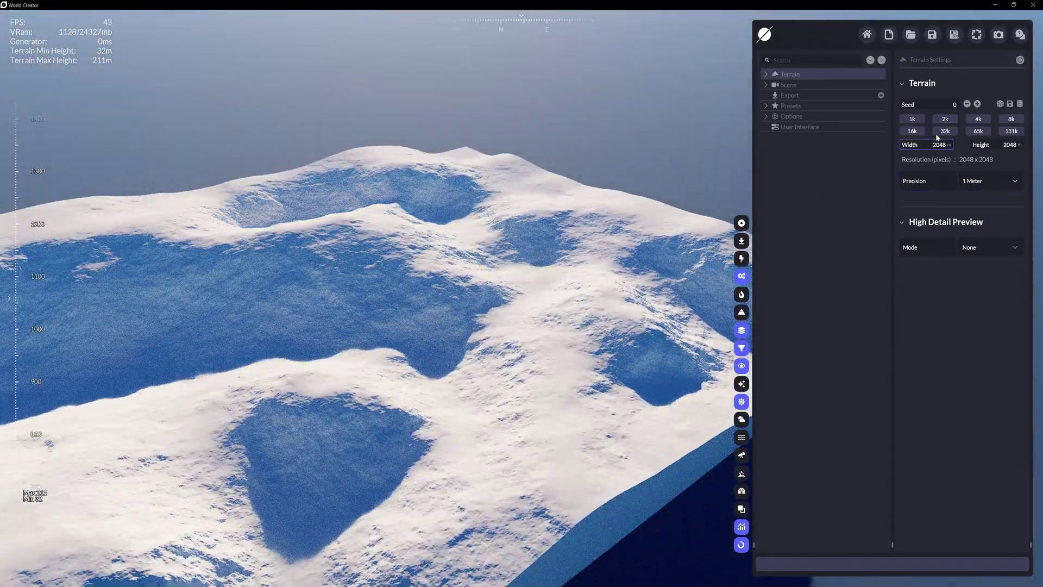
pyautogui.click(945, 131)
pyautogui.moveTo(602, 270); pyautogui.dragTo(601, 163, button='right')
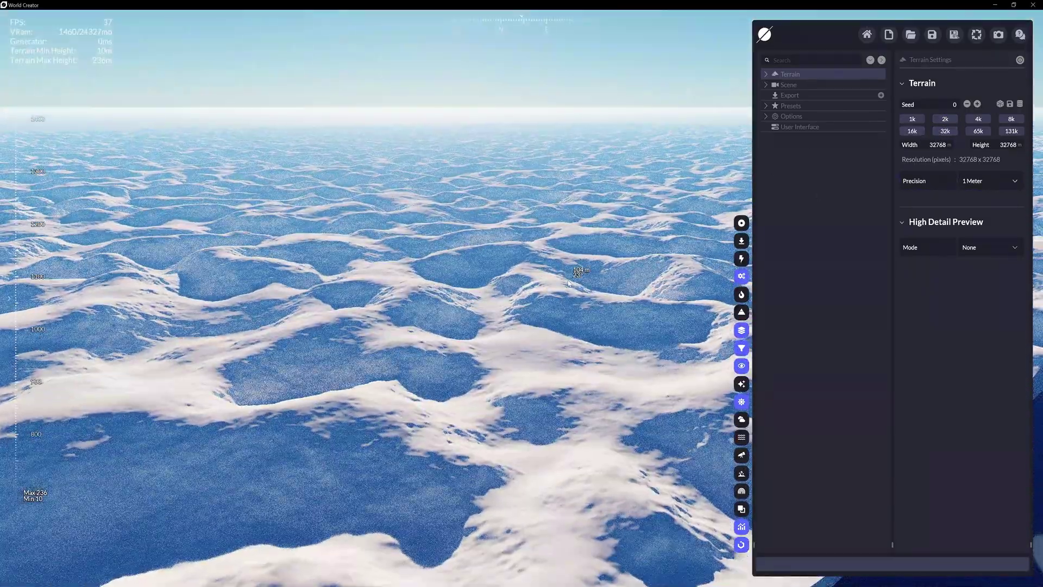
pyautogui.click(912, 118)
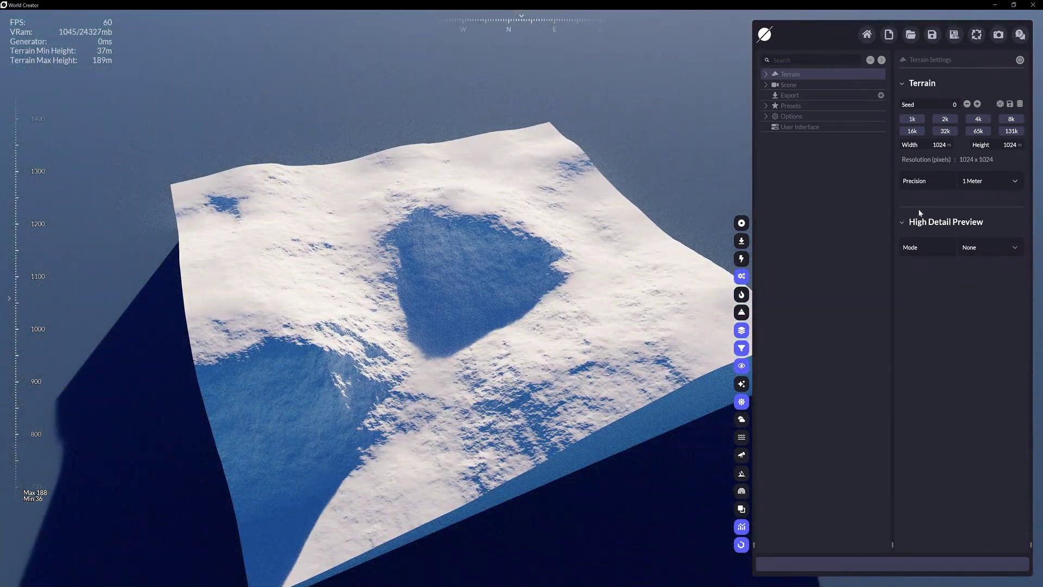
# Step: Set the terrain precision to 1/2 Meter, and expand the terrain's Biomes group
pyautogui.click(1001, 183)
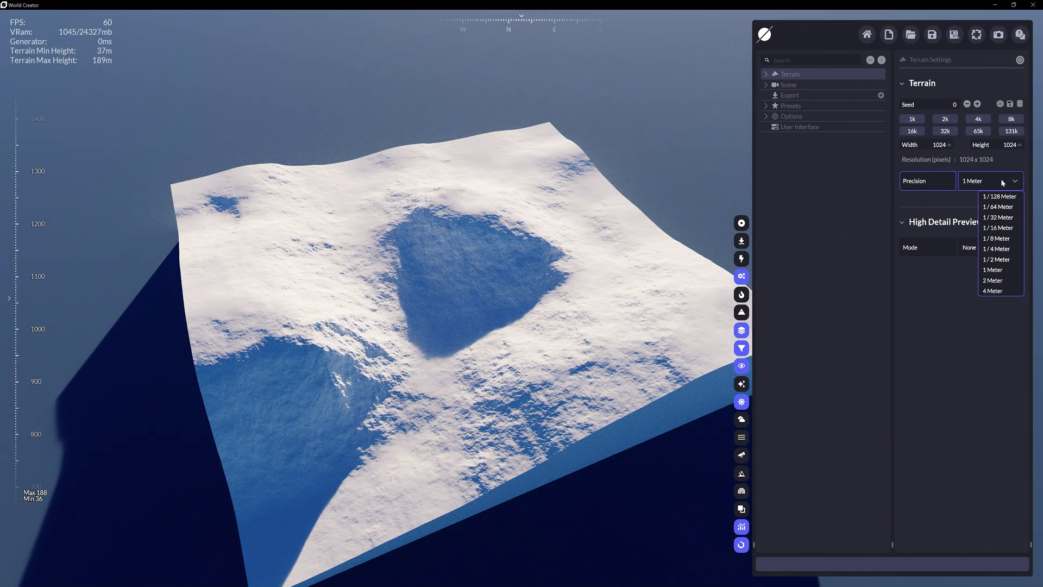
pyautogui.click(993, 260)
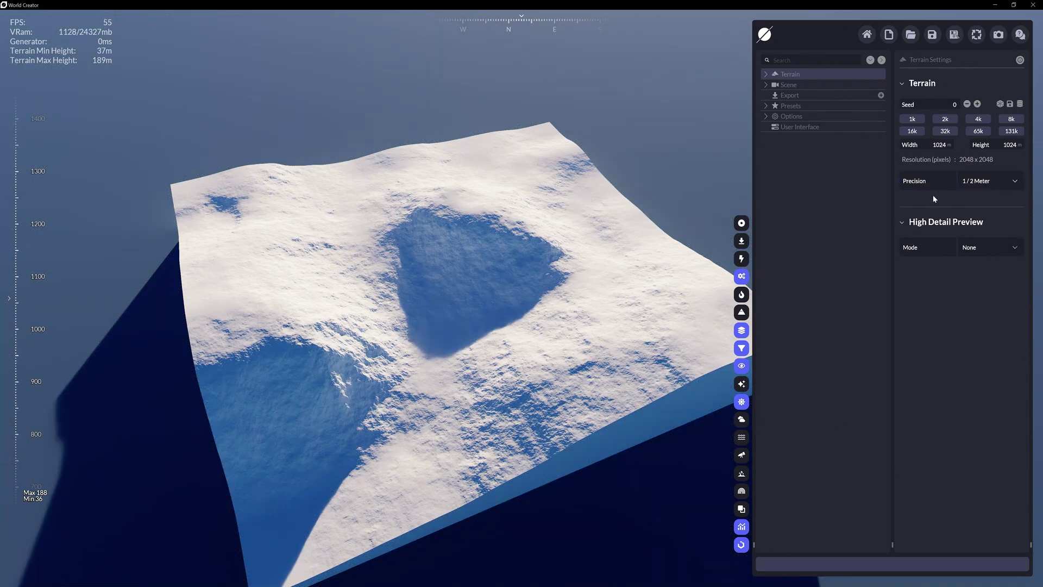
pyautogui.click(766, 75)
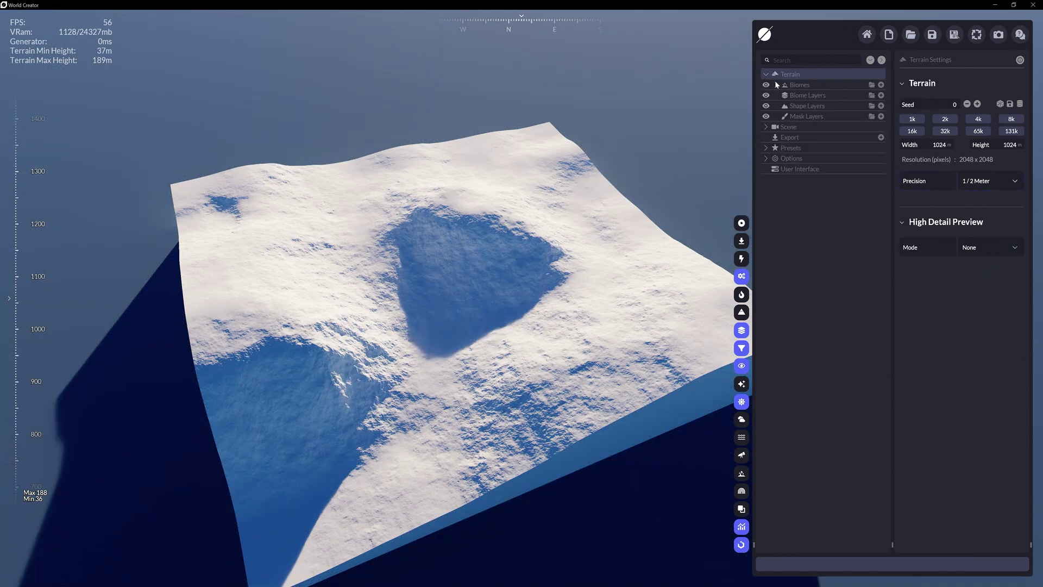
pyautogui.click(776, 85)
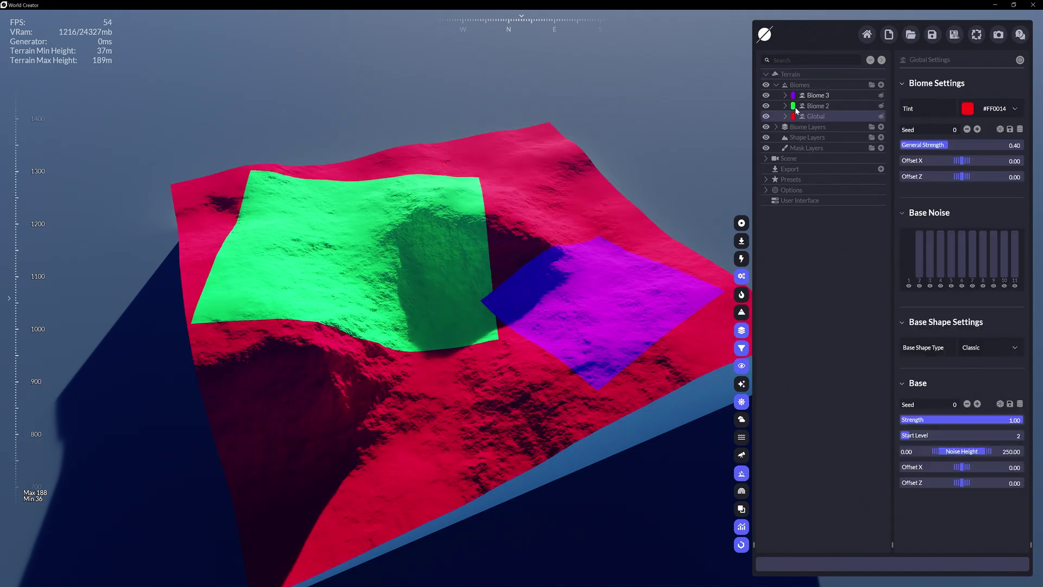
# Step: Move the Biome 2 mask toward the terrain's far left corner and rotate it to about 39
pyautogui.click(777, 127)
pyautogui.click(808, 149)
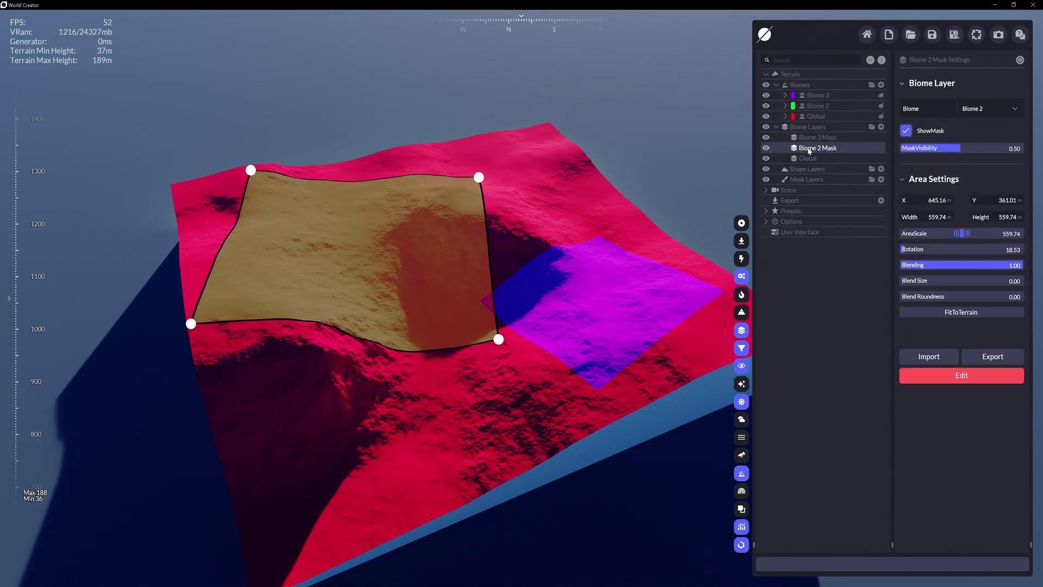
pyautogui.moveTo(358, 250); pyautogui.dragTo(455, 241)
pyautogui.moveTo(571, 211); pyautogui.dragTo(585, 229)
pyautogui.moveTo(462, 253); pyautogui.dragTo(327, 226)
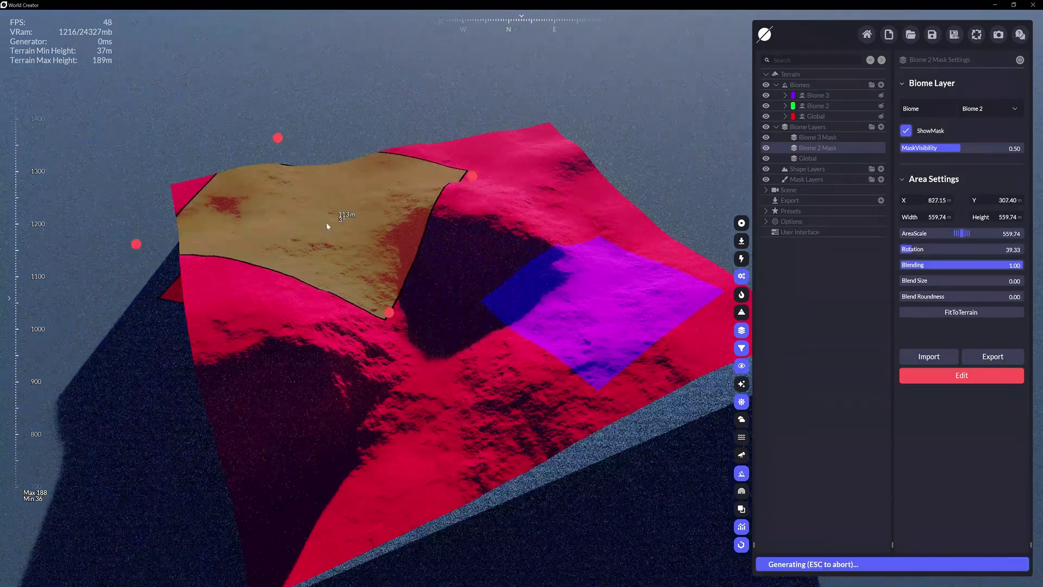
# Step: Move the Biome 3 mask over the terrain's central basin and rotate it to about -14
pyautogui.click(816, 96)
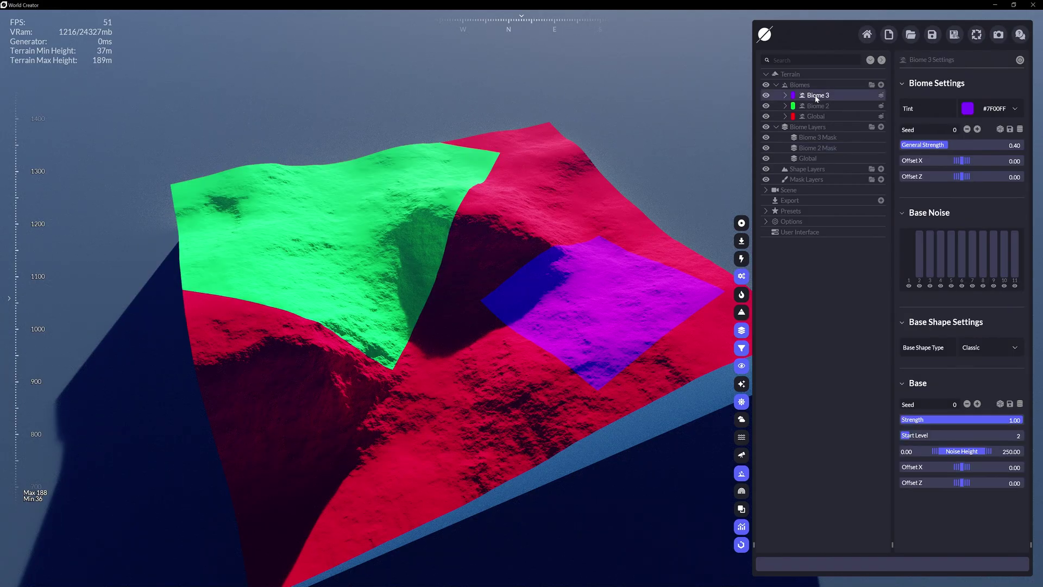
pyautogui.click(817, 138)
pyautogui.moveTo(581, 298); pyautogui.dragTo(533, 328)
pyautogui.moveTo(554, 260); pyautogui.dragTo(566, 210)
pyautogui.moveTo(525, 267); pyautogui.dragTo(542, 221)
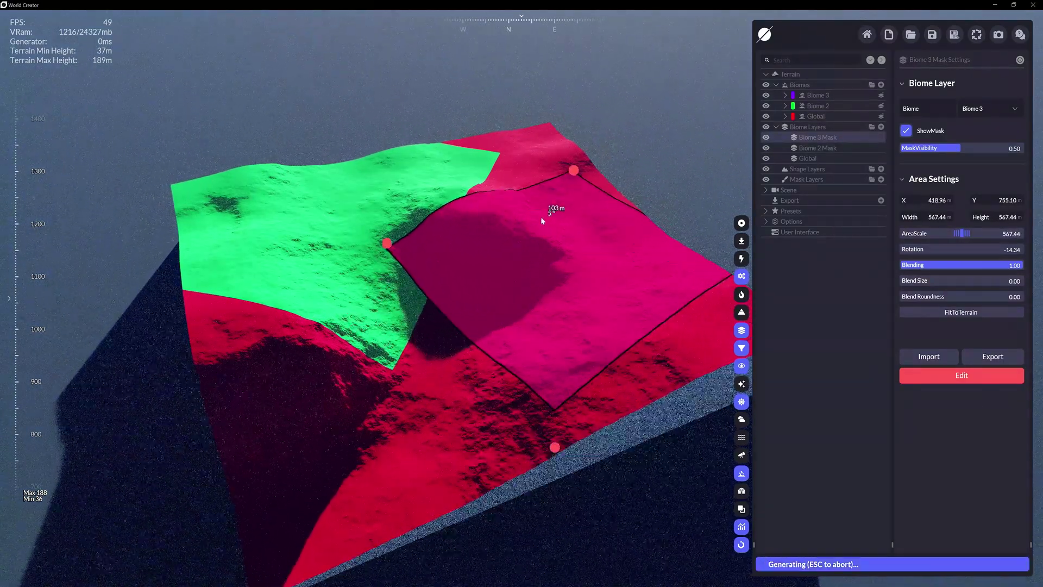
# Step: Set the Global biome's Offset X to -0.40
pyautogui.click(816, 96)
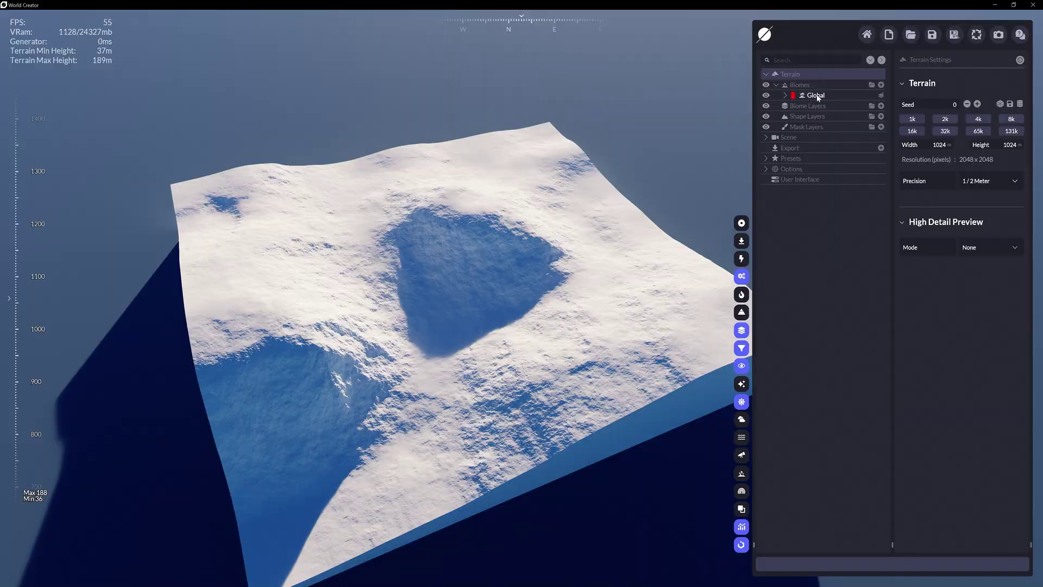
pyautogui.click(816, 96)
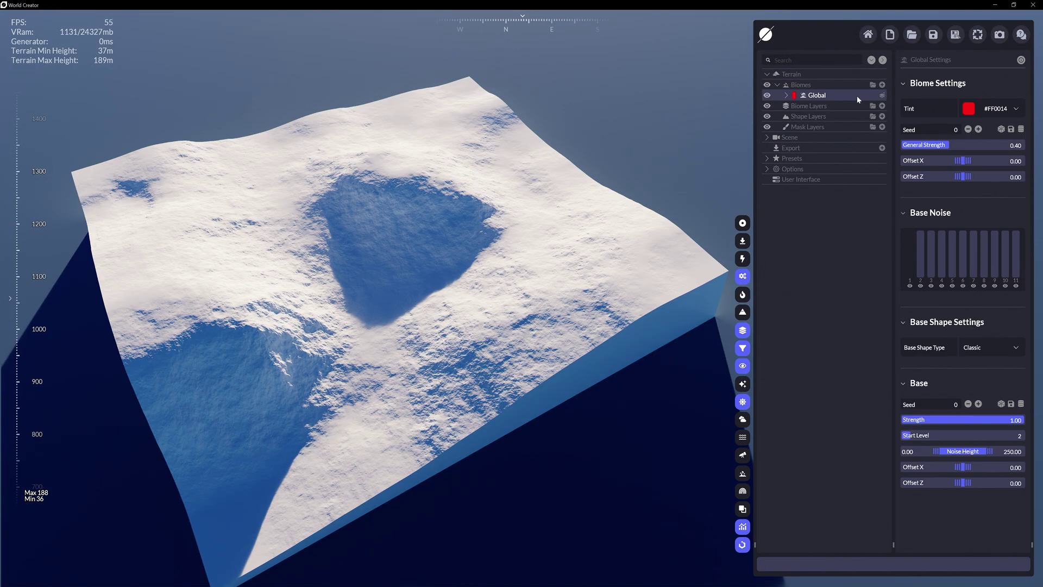
pyautogui.moveTo(942, 145); pyautogui.dragTo(960, 160)
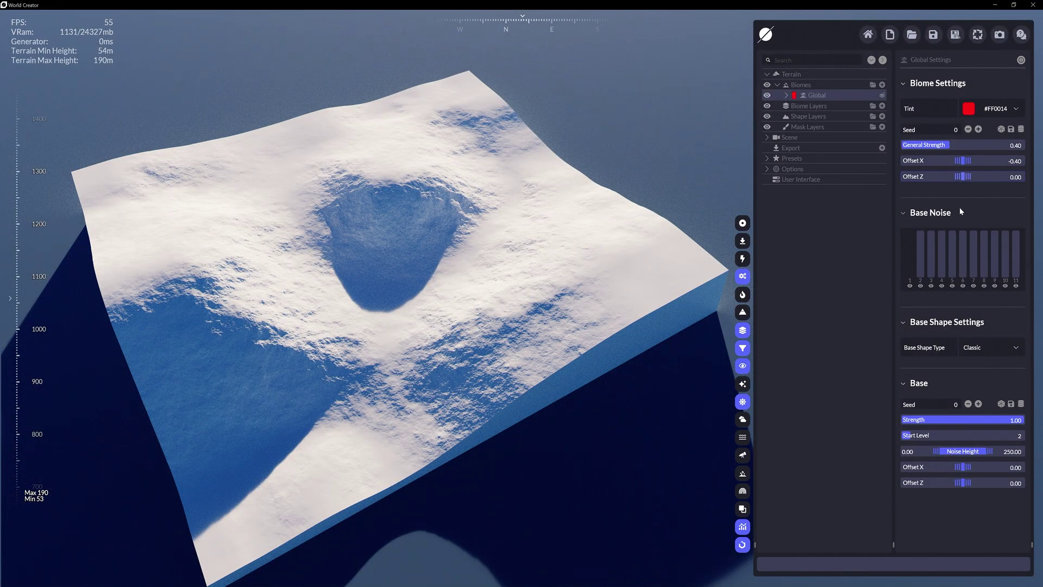
# Step: Try the Canyon, Cracks, Mountain and Mountain Voronoi base shape types on the Global biome and return to Classic
pyautogui.click(1016, 348)
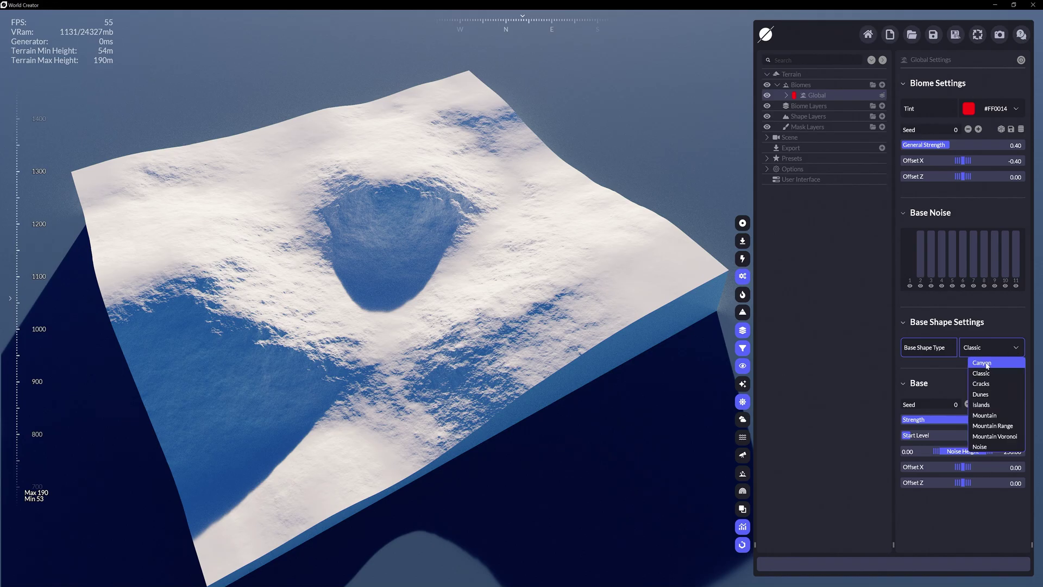
pyautogui.click(988, 363)
pyautogui.click(1005, 347)
pyautogui.click(986, 384)
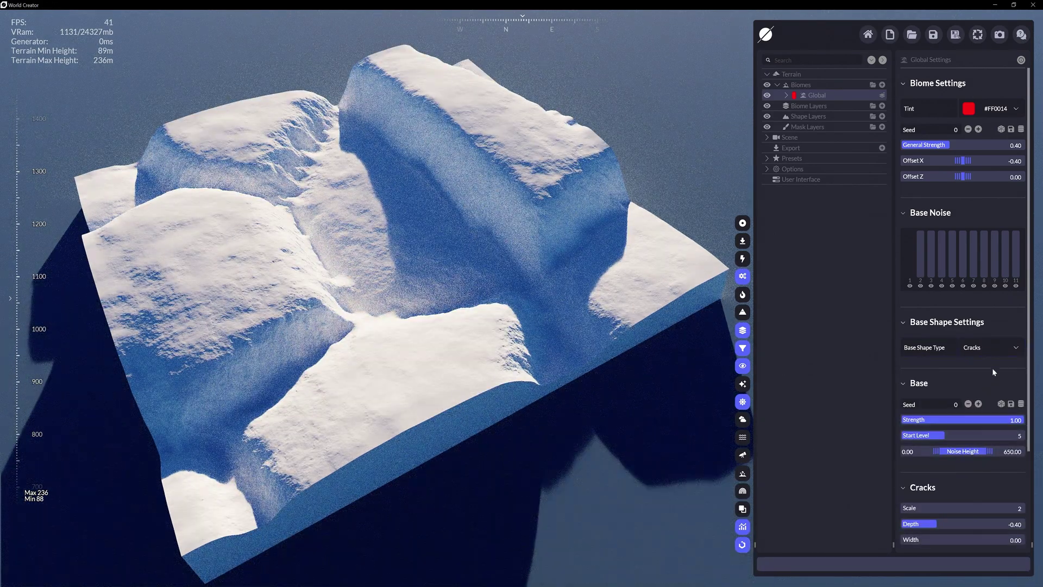
pyautogui.click(997, 348)
pyautogui.click(994, 409)
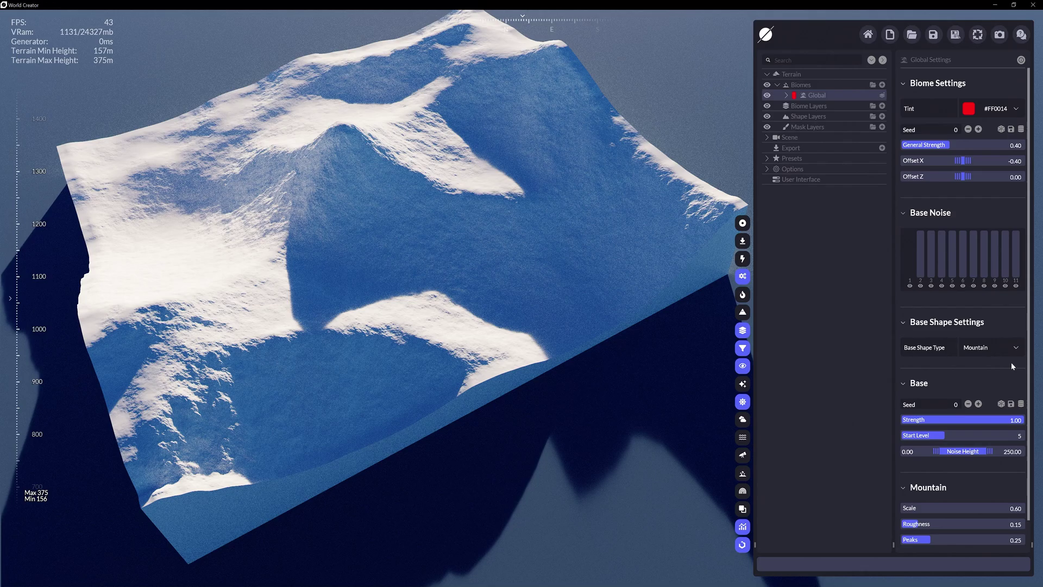
pyautogui.click(1010, 347)
pyautogui.click(994, 437)
pyautogui.click(1014, 349)
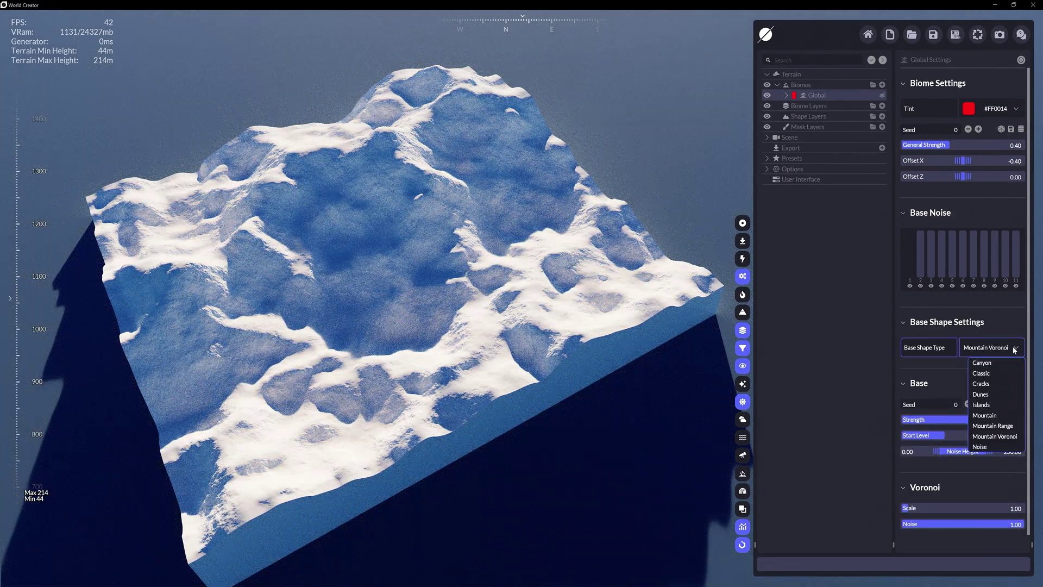
pyautogui.click(981, 374)
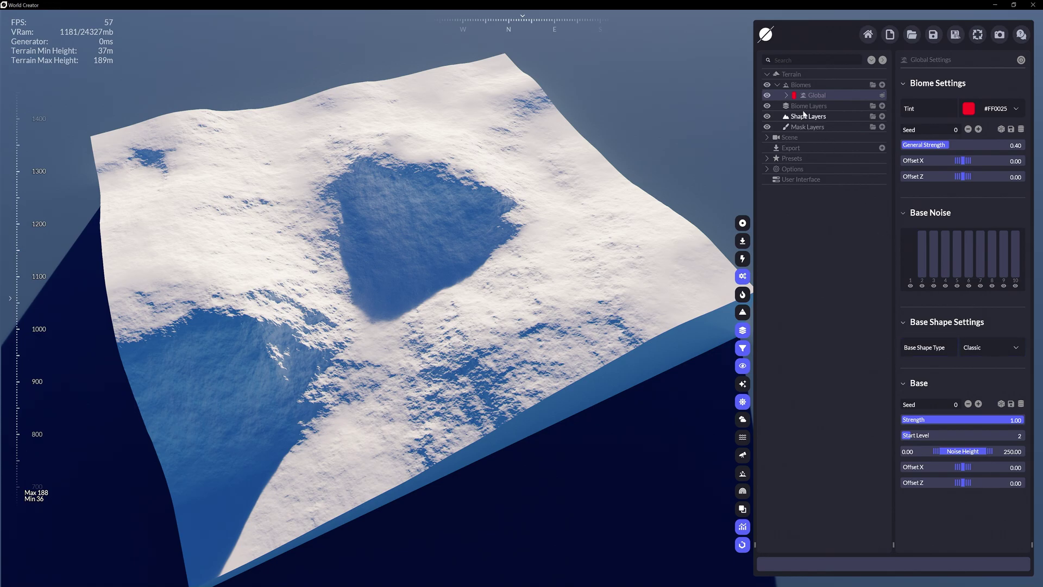
# Step: Add an Erosion Wide Flows filter to the Global biome and set its General Strength to 51.63
pyautogui.click(786, 96)
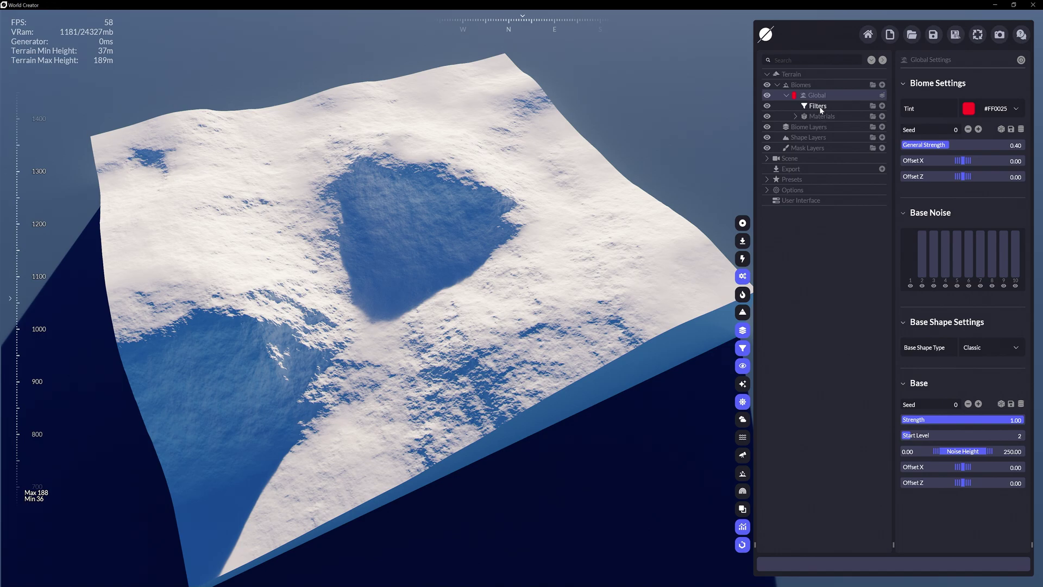
pyautogui.click(883, 106)
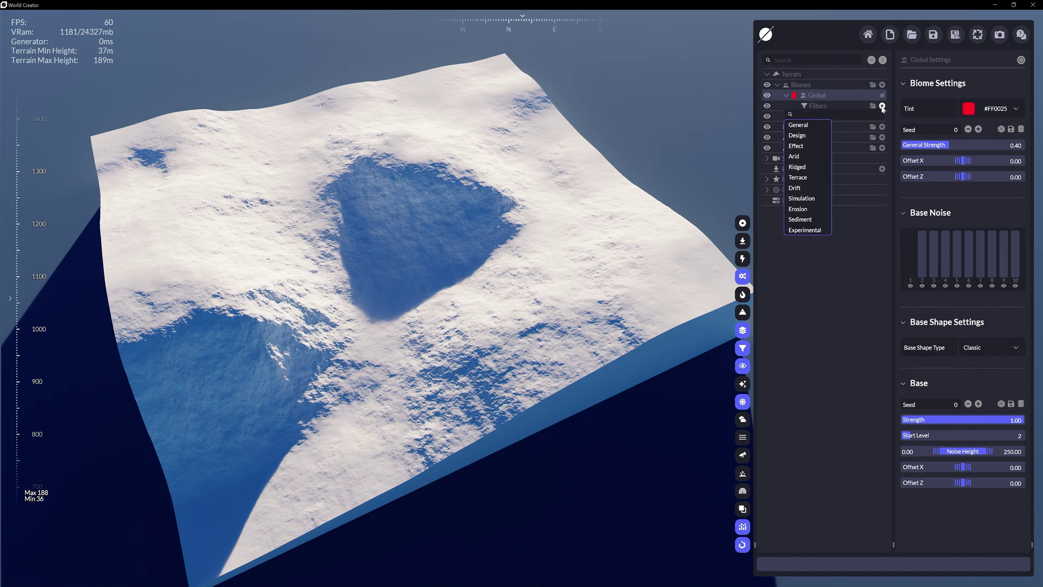
pyautogui.moveTo(801, 158)
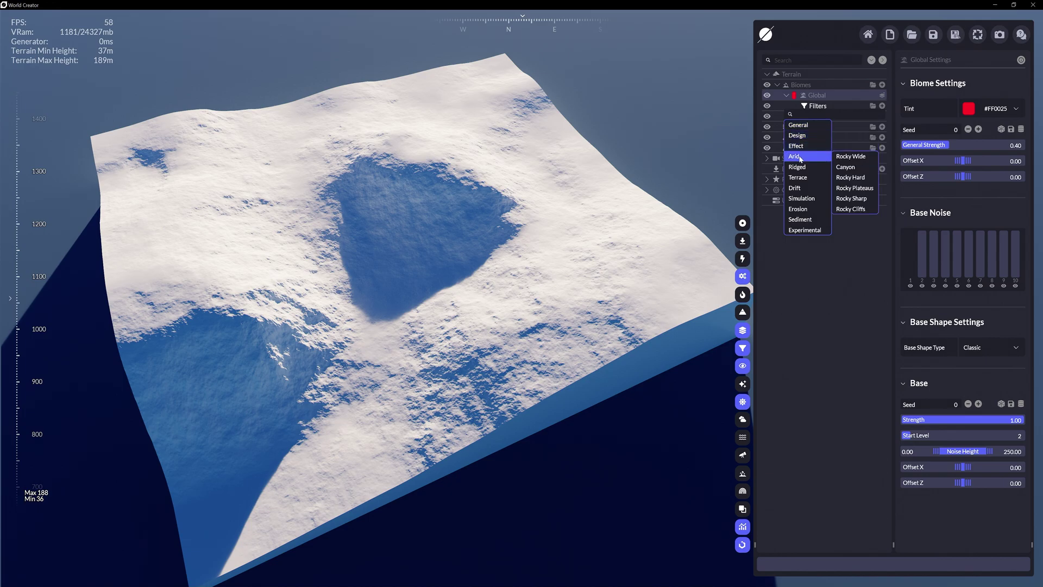
pyautogui.moveTo(800, 212)
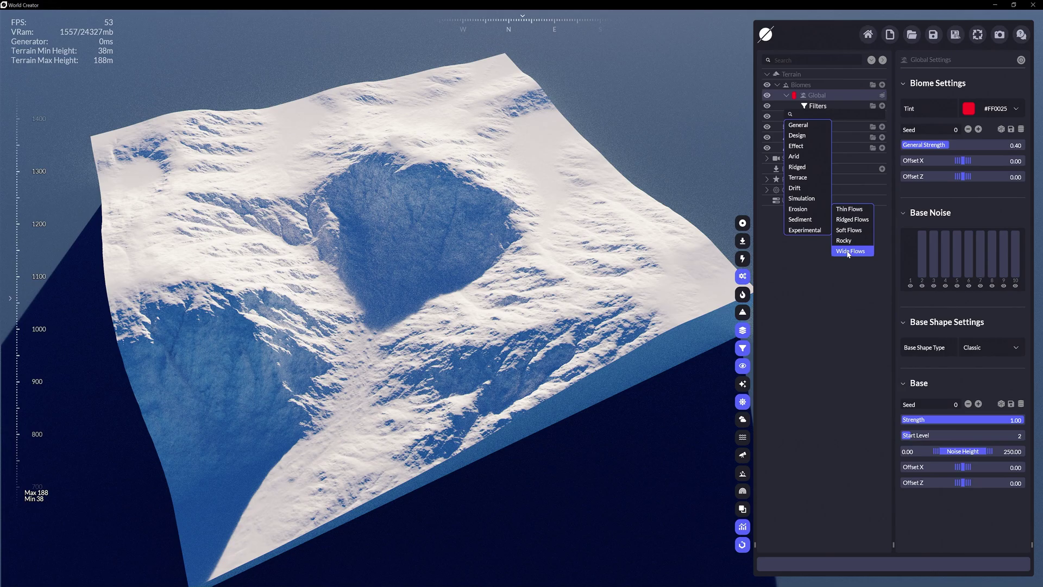
pyautogui.click(848, 252)
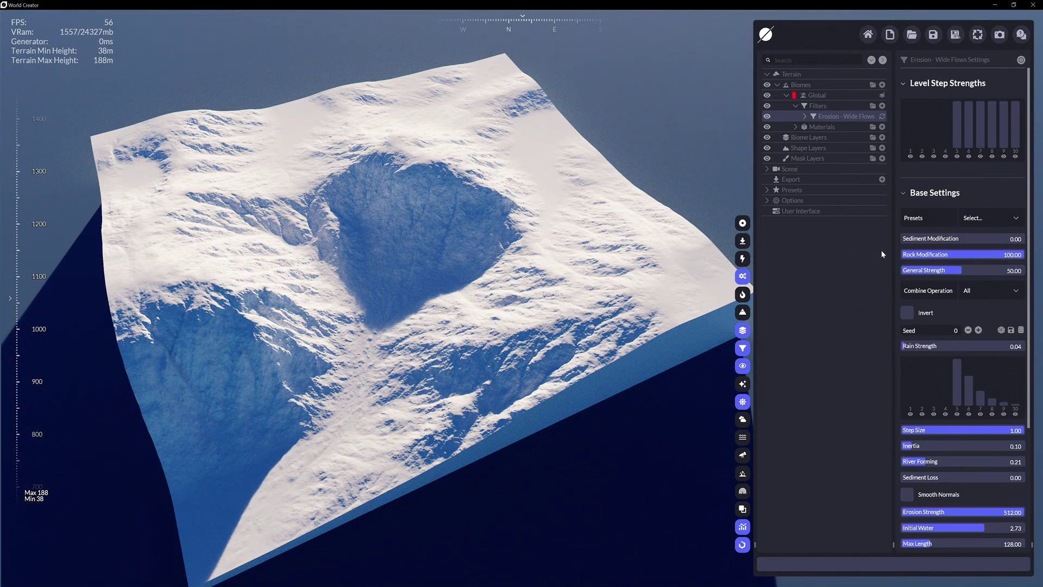
pyautogui.moveTo(941, 267); pyautogui.dragTo(957, 267)
# Step: Add Arid Canyon and Experimental Particle Sediment filters to the Global biome, placing Particle Sediment below the Wide Flows filter
pyautogui.click(882, 106)
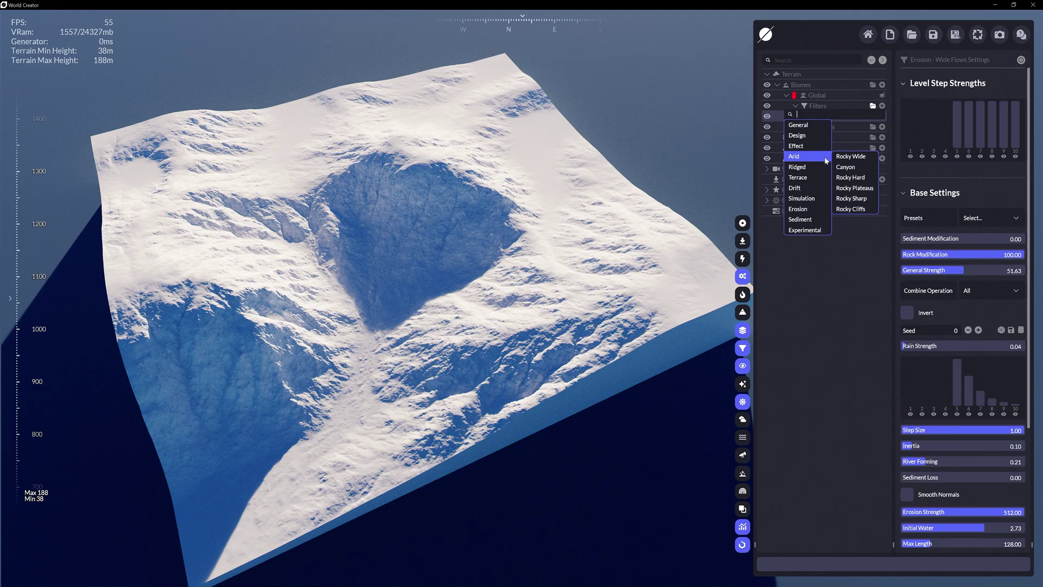
pyautogui.click(858, 167)
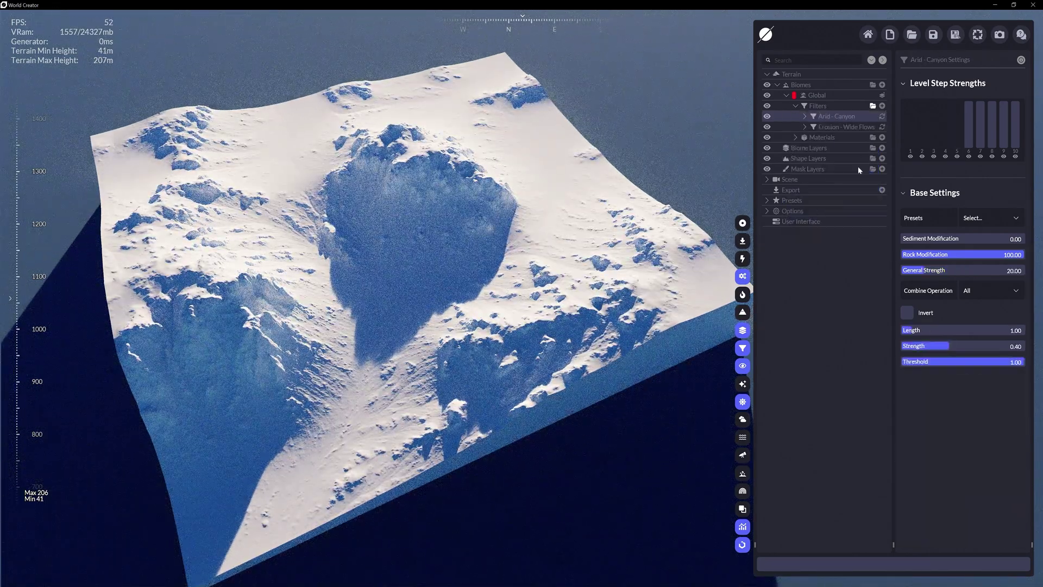
pyautogui.click(883, 106)
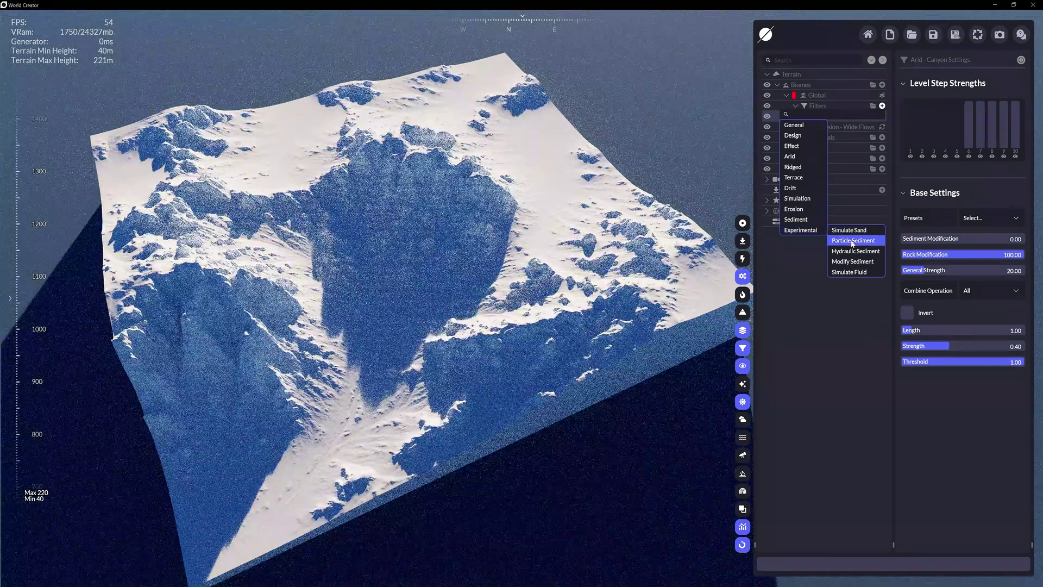
pyautogui.click(853, 240)
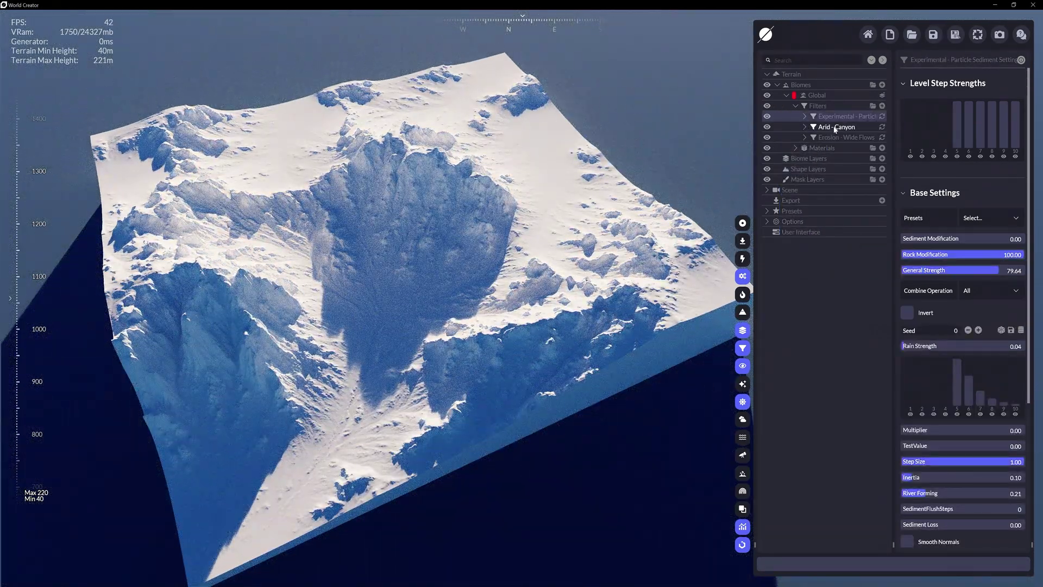
pyautogui.moveTo(836, 127)
pyautogui.mouseDown()
pyautogui.moveTo(837, 116)
pyautogui.moveTo(836, 126)
pyautogui.mouseUp()
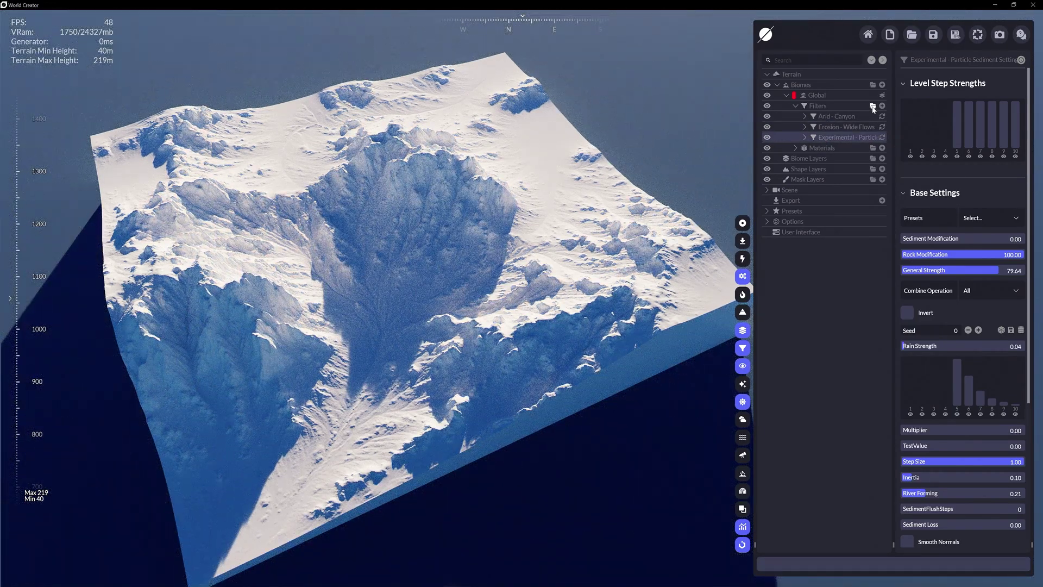
# Step: Create a folder in the Global biome's filters holding the Canyon and Wide Flows filters, and rename it Group 1
pyautogui.click(873, 106)
pyautogui.click(832, 116)
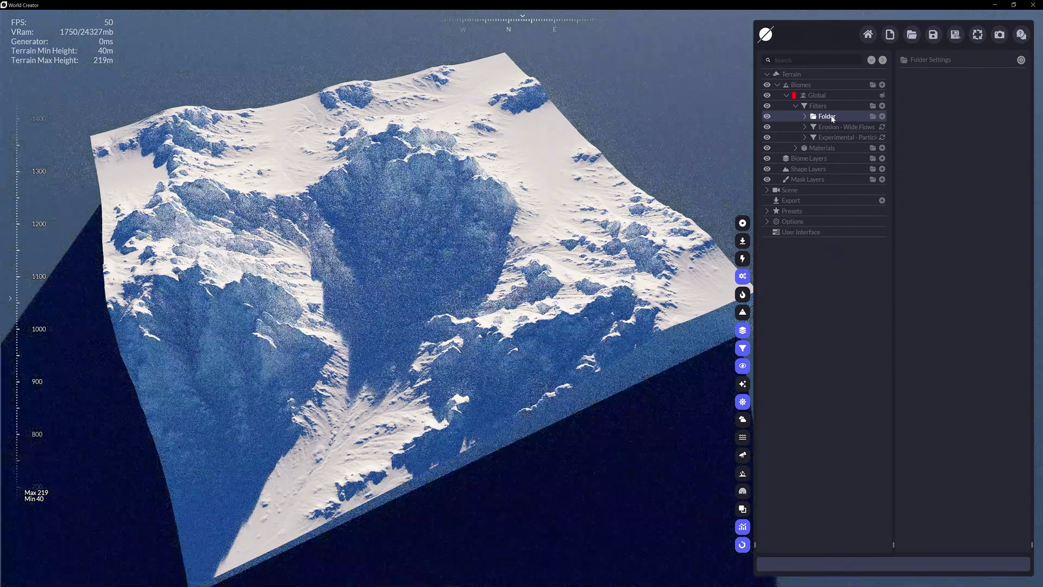
pyautogui.click(805, 116)
pyautogui.moveTo(829, 137); pyautogui.dragTo(833, 116)
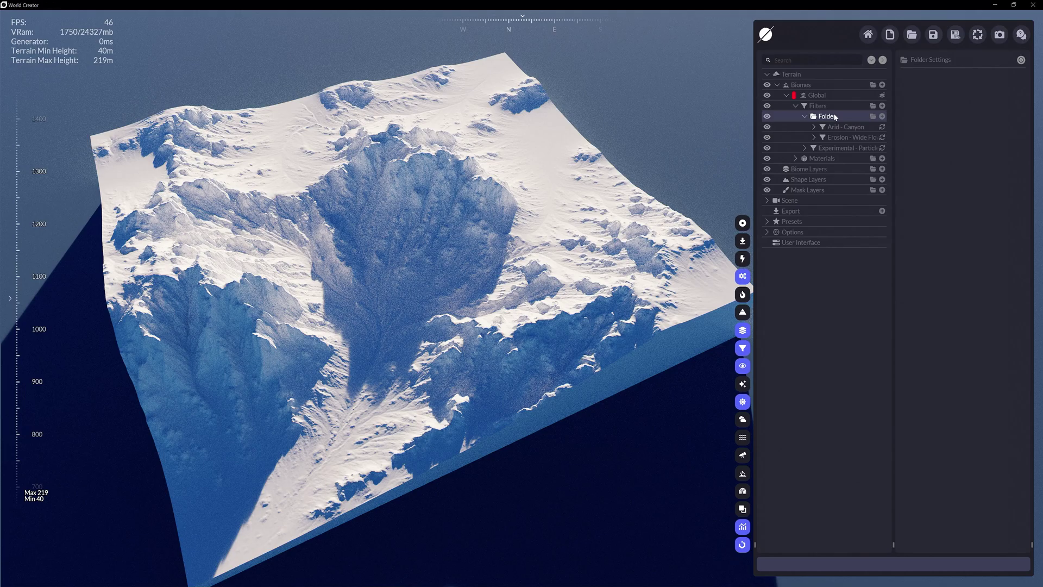
pyautogui.doubleClick(835, 116)
pyautogui.write('Group 1')
pyautogui.press('Return')
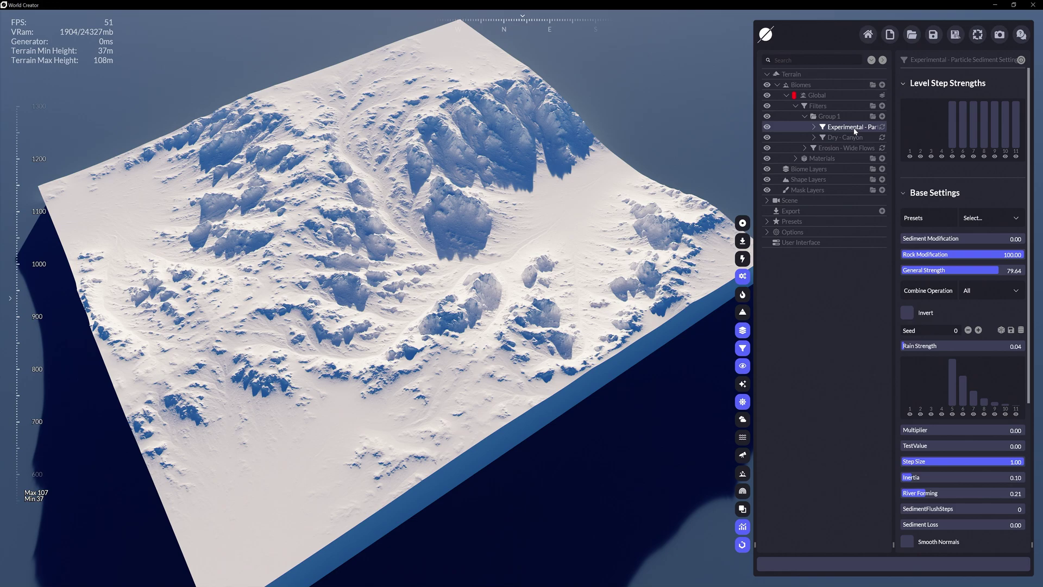
# Step: Add a Color material to the Global biome's materials and rename it Color 2
pyautogui.click(795, 159)
pyautogui.click(832, 170)
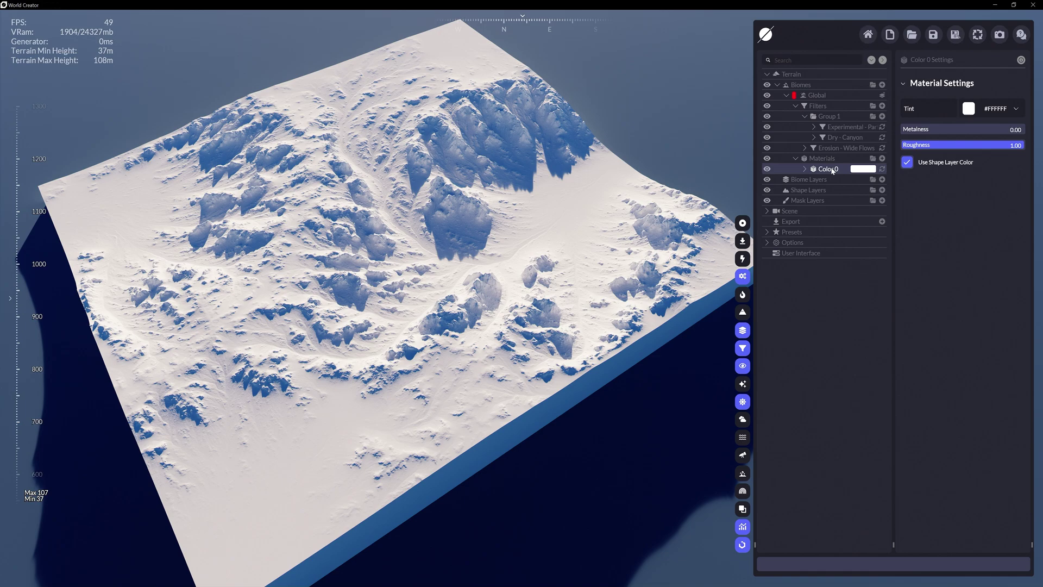
pyautogui.click(882, 159)
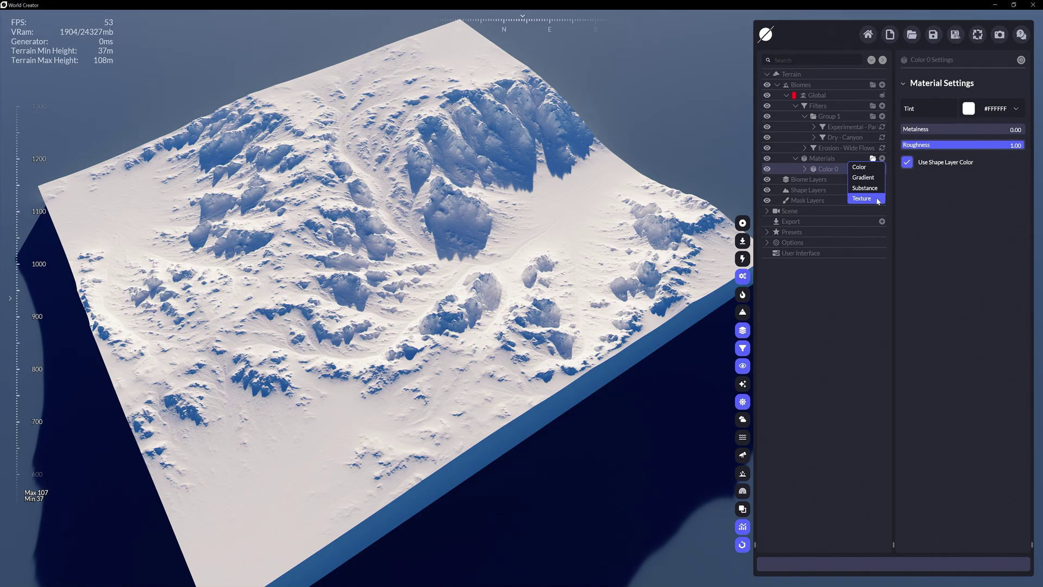
pyautogui.click(864, 167)
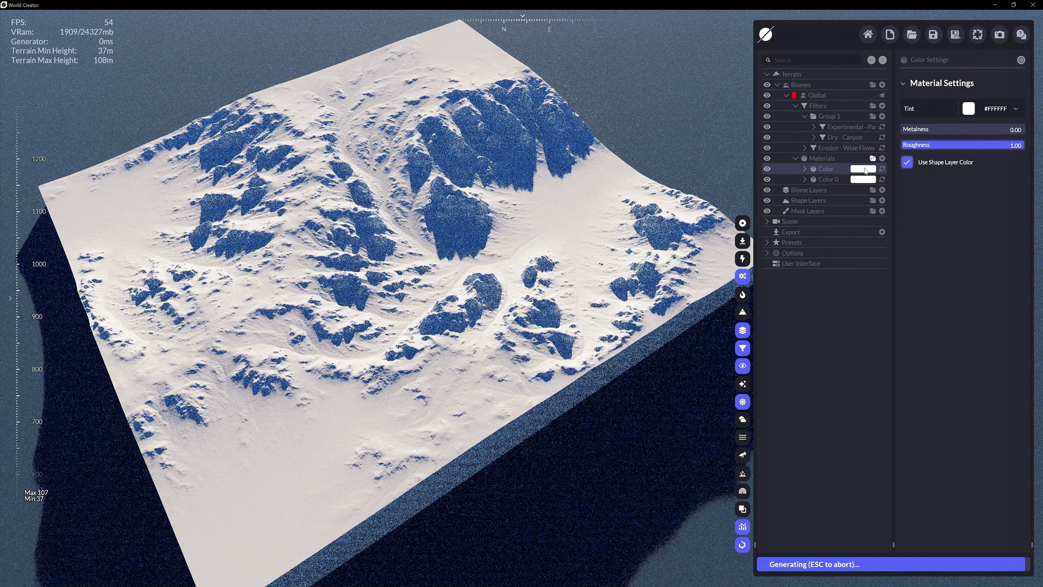
pyautogui.doubleClick(836, 169)
pyautogui.press('Return')
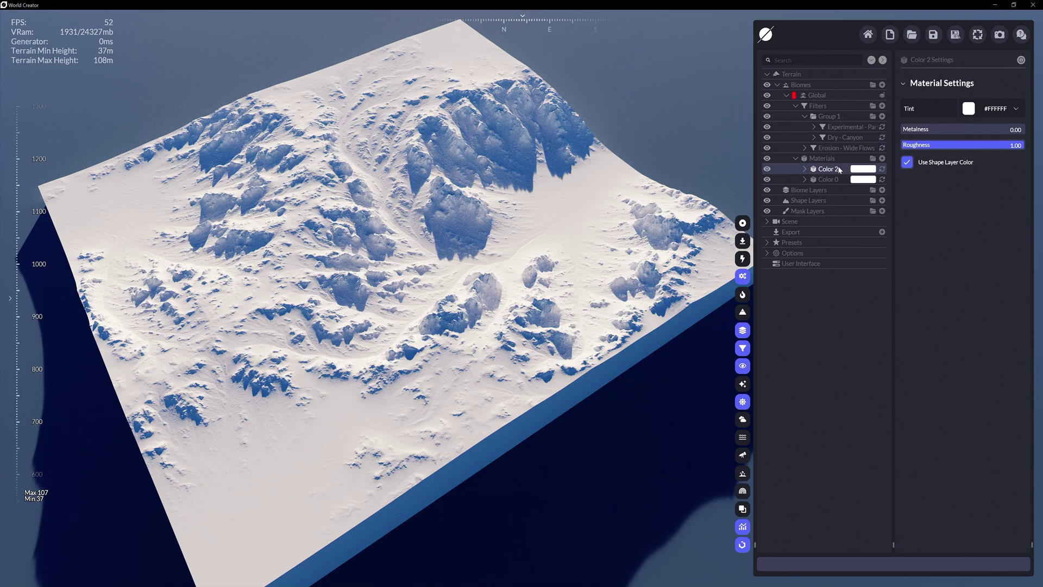
# Step: Set the Color 2 material's tint to olive green #8B9E4B
pyautogui.click(1016, 109)
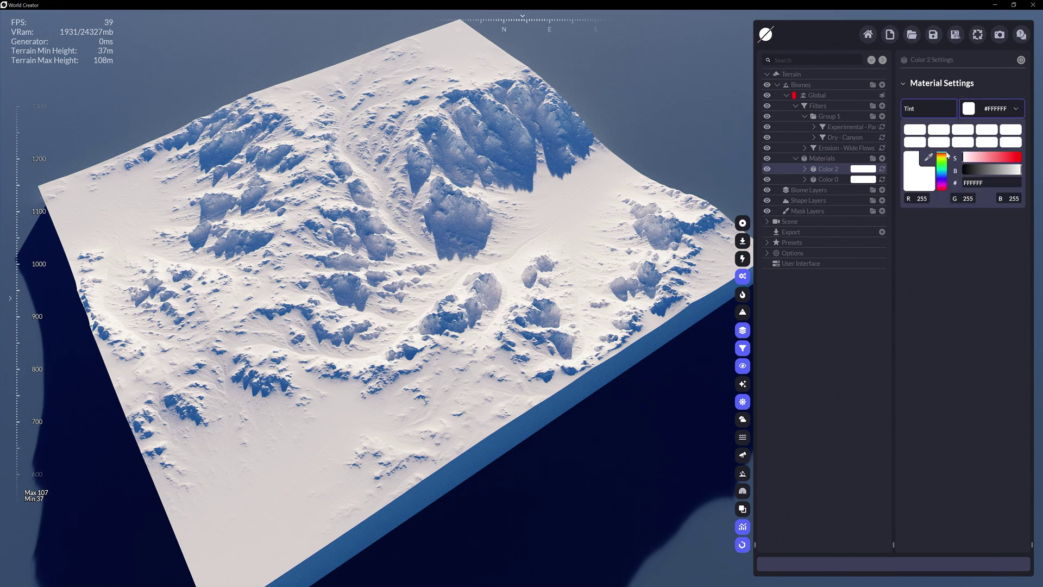
pyautogui.click(943, 163)
pyautogui.click(993, 158)
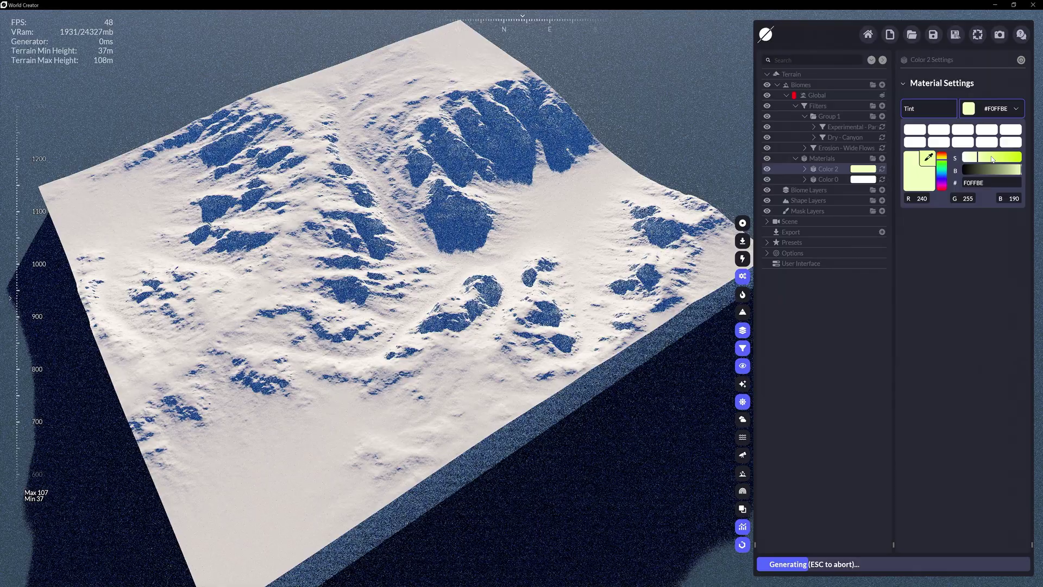
pyautogui.click(999, 172)
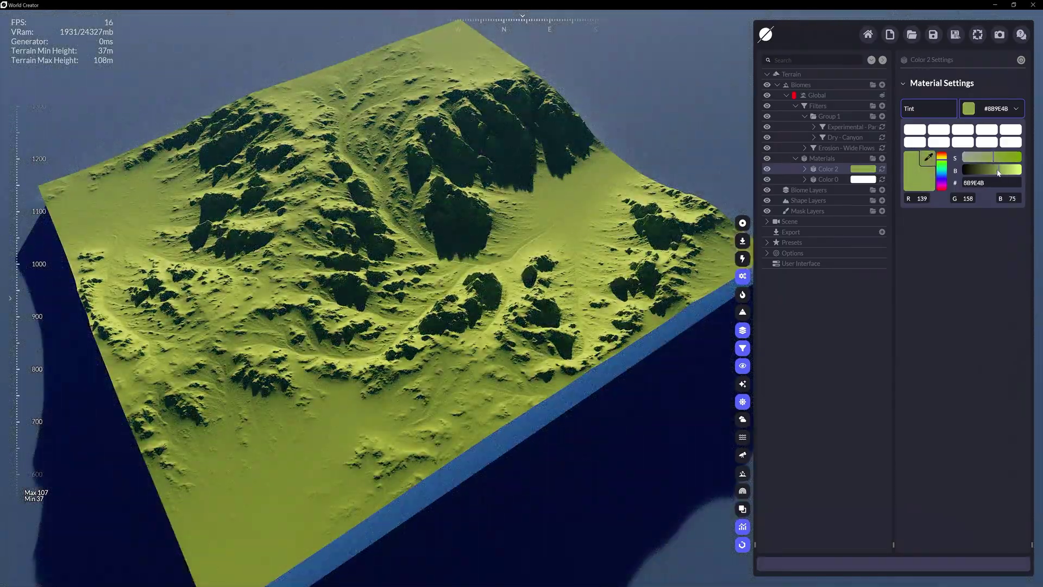
pyautogui.click(1014, 111)
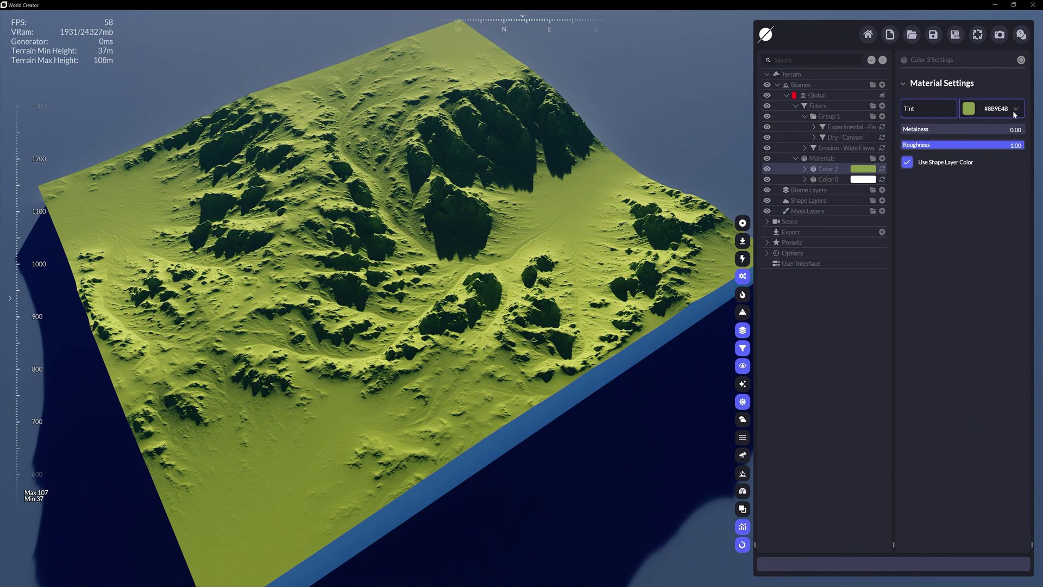
# Step: Add a Slope distribution to the Color 2 material and set its slope range to 2.60–27.80 degrees
pyautogui.click(805, 169)
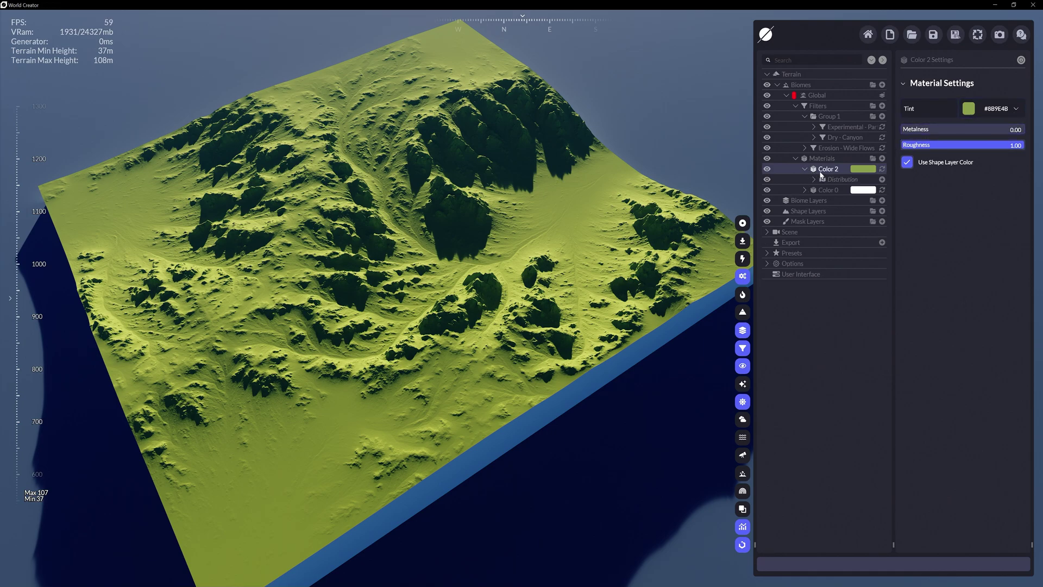
pyautogui.click(846, 180)
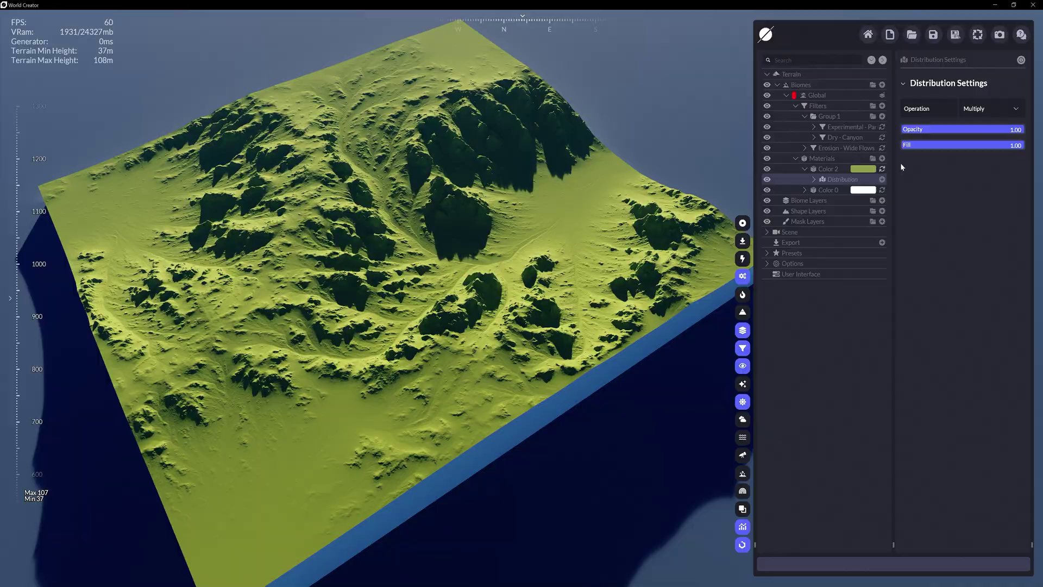
pyautogui.moveTo(986, 144); pyautogui.dragTo(1025, 145)
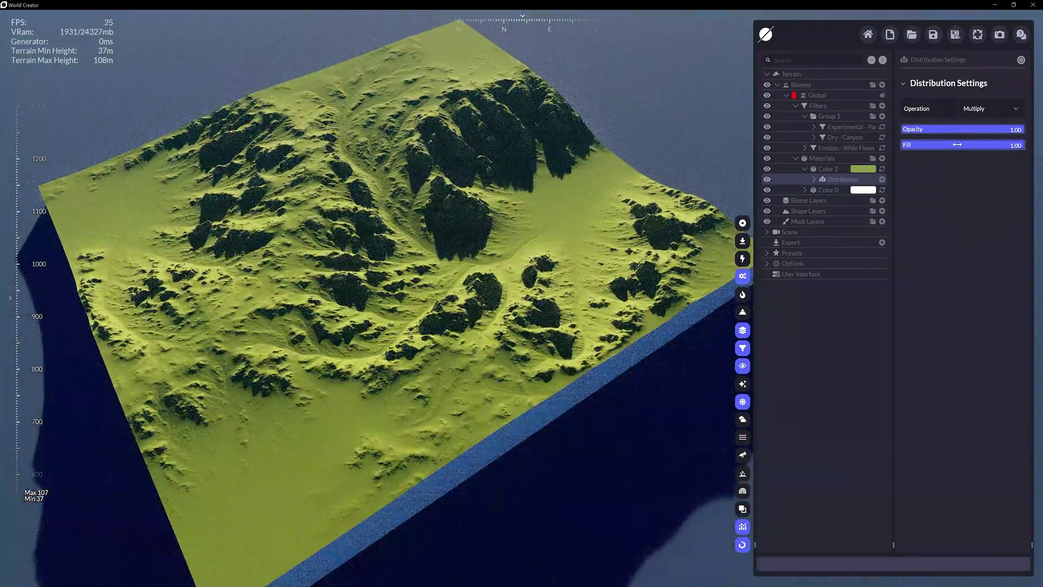
pyautogui.click(882, 179)
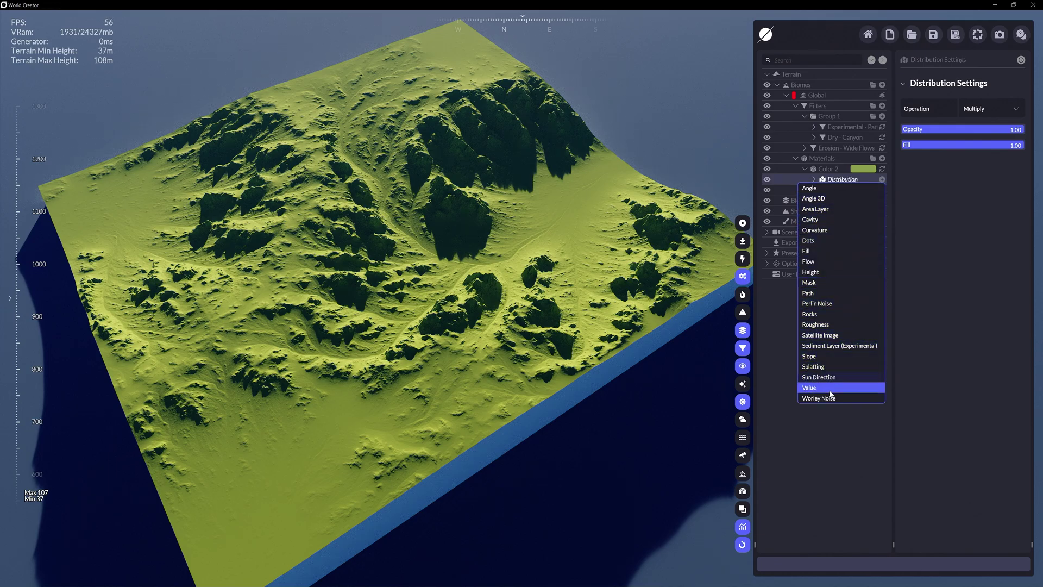
pyautogui.click(826, 357)
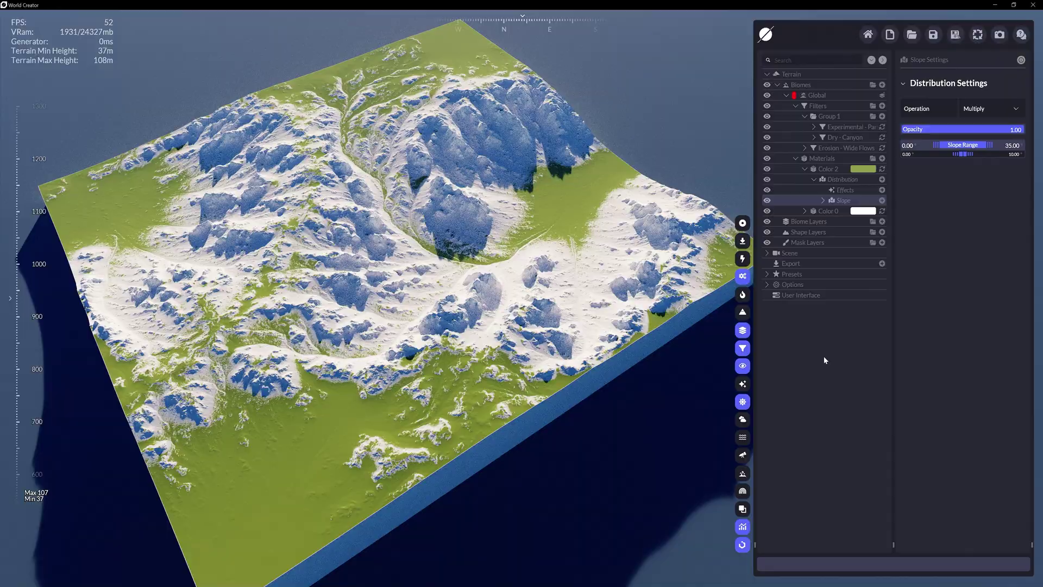
pyautogui.moveTo(953, 145); pyautogui.dragTo(1006, 145)
pyautogui.moveTo(935, 145)
pyautogui.mouseDown()
pyautogui.moveTo(978, 145)
pyautogui.moveTo(945, 145)
pyautogui.mouseUp()
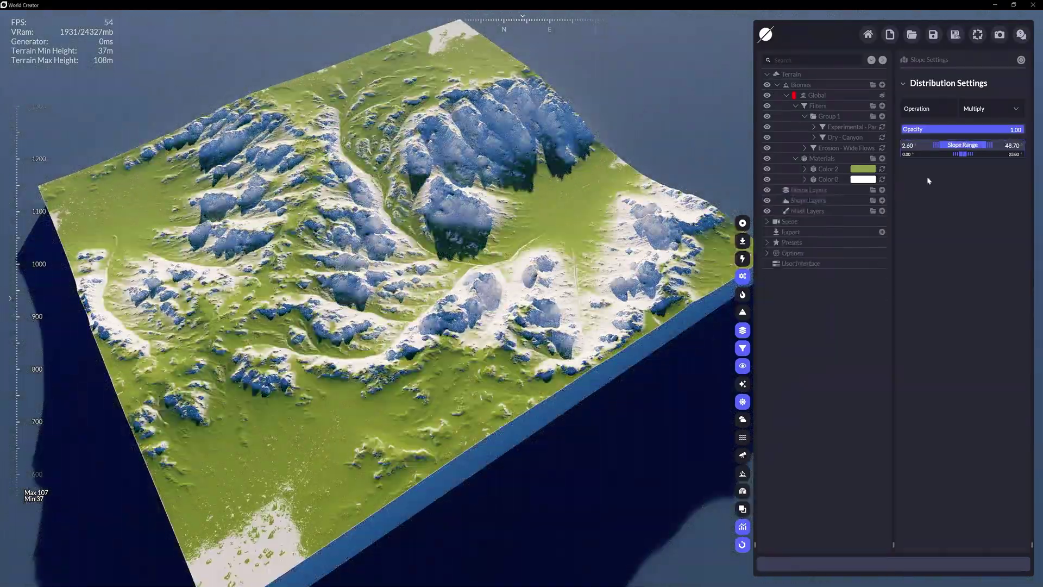
# Step: Add another Color material above Color 2 and give it a brown tint
pyautogui.click(882, 158)
pyautogui.click(868, 169)
pyautogui.click(992, 109)
pyautogui.moveTo(942, 153); pyautogui.dragTo(942, 157)
pyautogui.moveTo(972, 157); pyautogui.dragTo(991, 173)
# Step: Add a Flow distribution to the brown material with Fill 0.74, Iterations 202 and Rain Strength 0.15, and apply a Blur effect to it
pyautogui.click(805, 169)
pyautogui.click(882, 180)
pyautogui.click(810, 251)
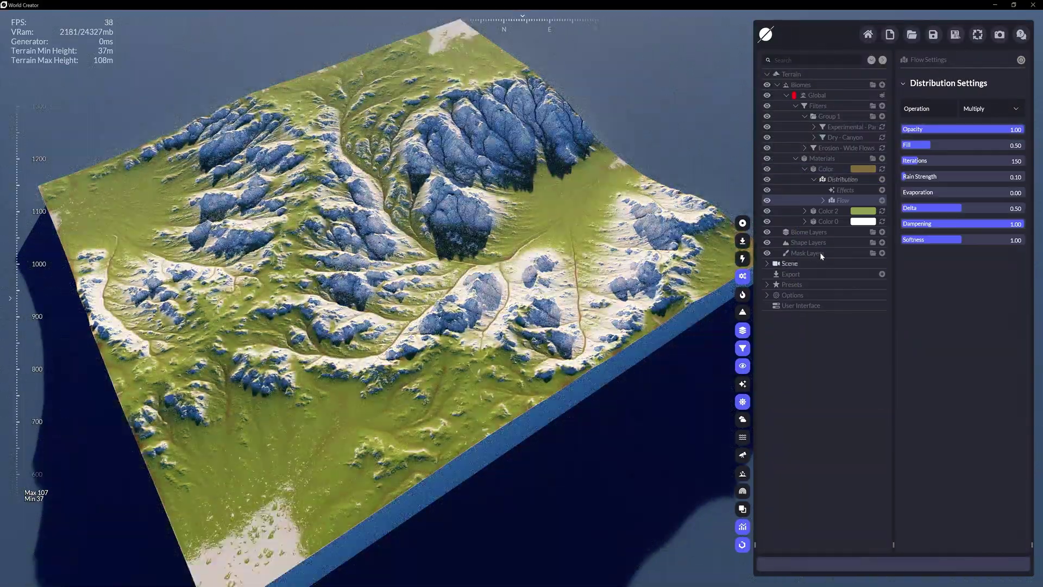
pyautogui.moveTo(905, 178); pyautogui.dragTo(945, 145)
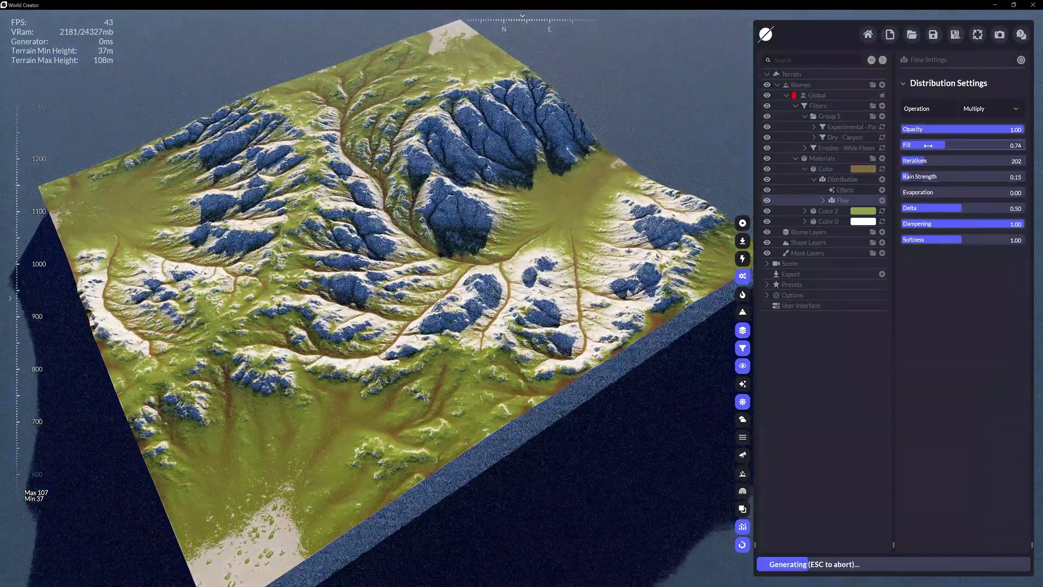
pyautogui.click(881, 200)
pyautogui.click(855, 219)
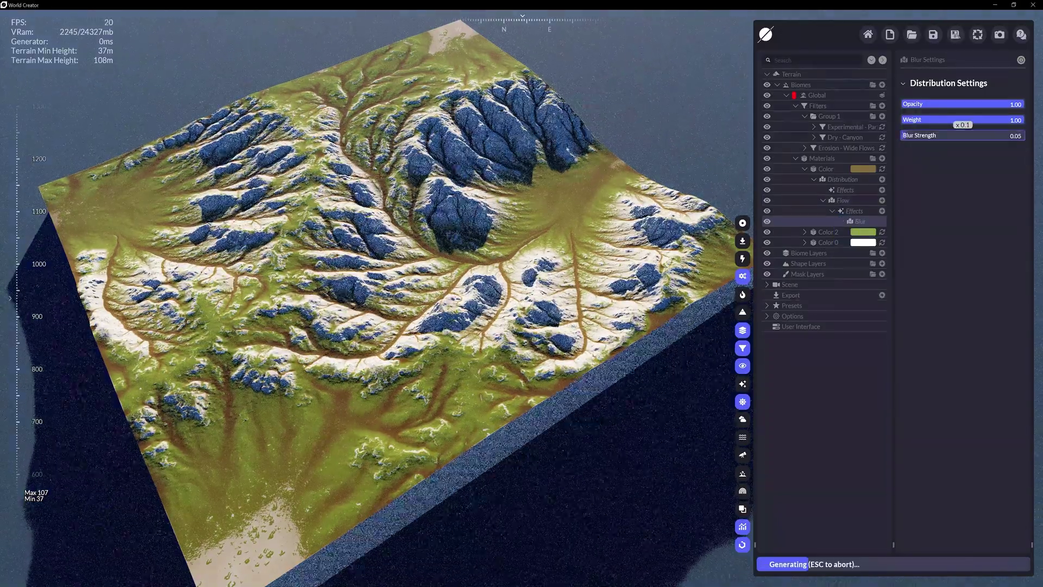
# Step: Add a further Color material above the brown one and set its tint to grey #939393
pyautogui.click(806, 169)
pyautogui.click(883, 158)
pyautogui.click(858, 177)
pyautogui.click(990, 109)
pyautogui.click(997, 171)
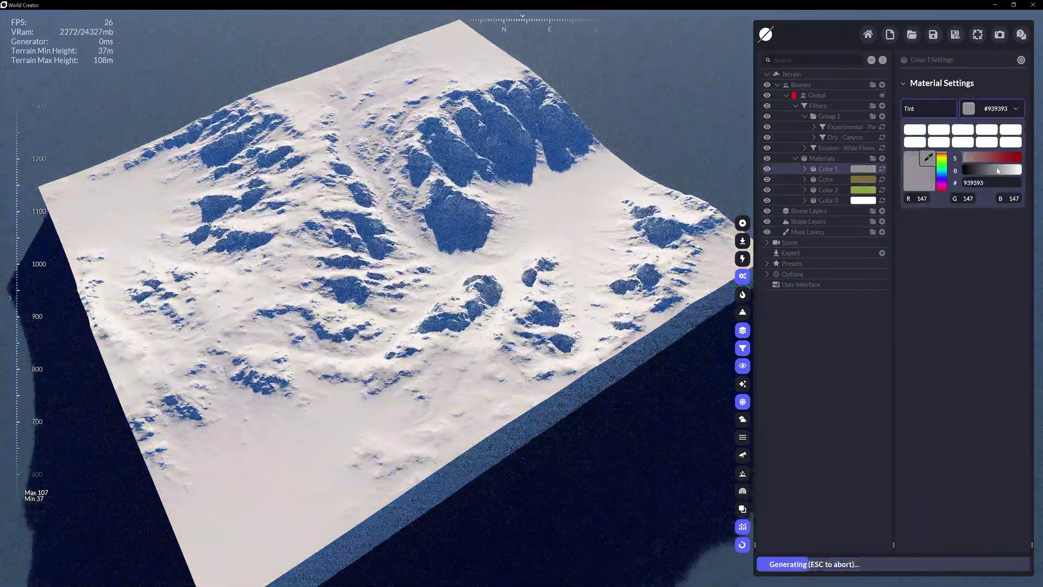
# Step: Add a Height distribution to the grey Color material and lower the upper limit of its height range
pyautogui.click(805, 169)
pyautogui.click(882, 179)
pyautogui.click(820, 280)
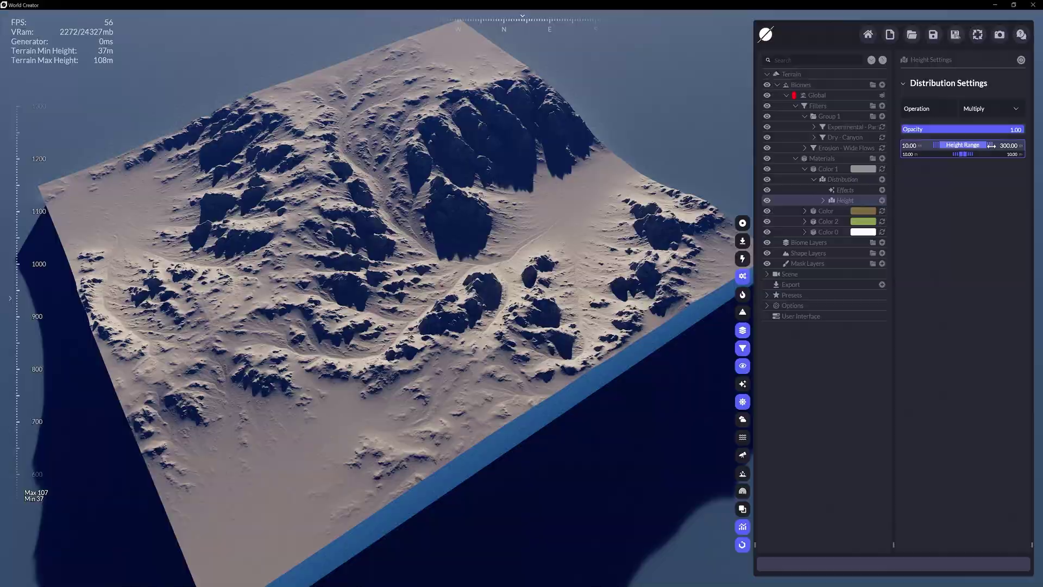
pyautogui.moveTo(992, 146); pyautogui.dragTo(936, 146)
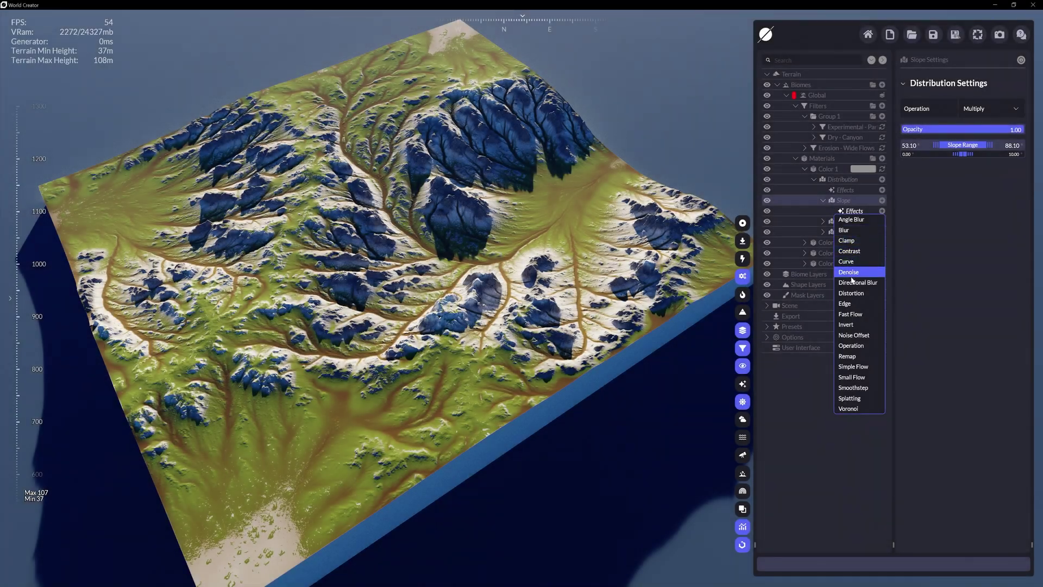
# Step: Add a Distortion effect to the grey material's Slope distribution, and view the brown Color and green Color 2 material settings
pyautogui.click(851, 293)
pyautogui.click(825, 253)
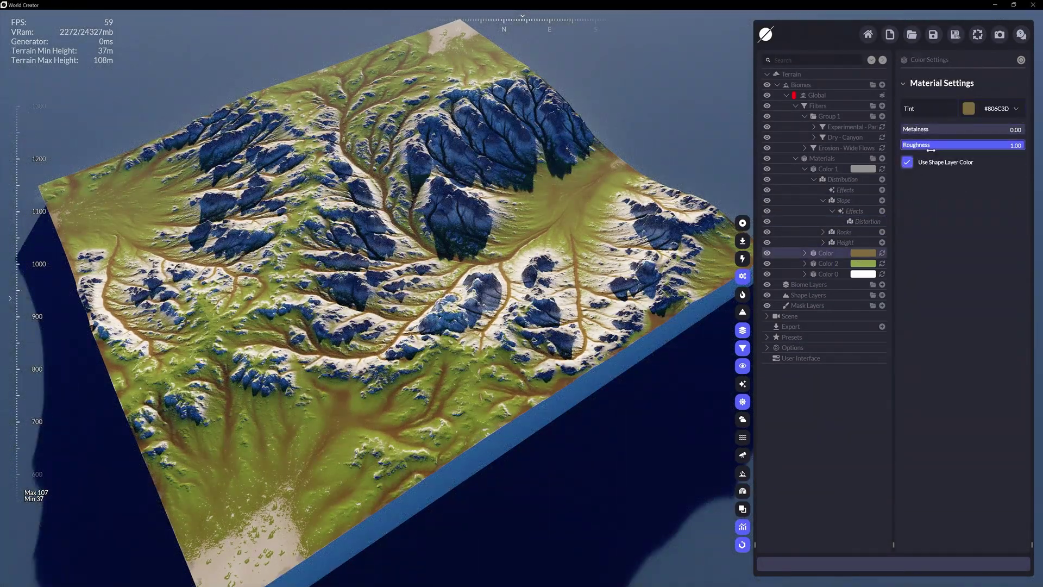
pyautogui.click(842, 263)
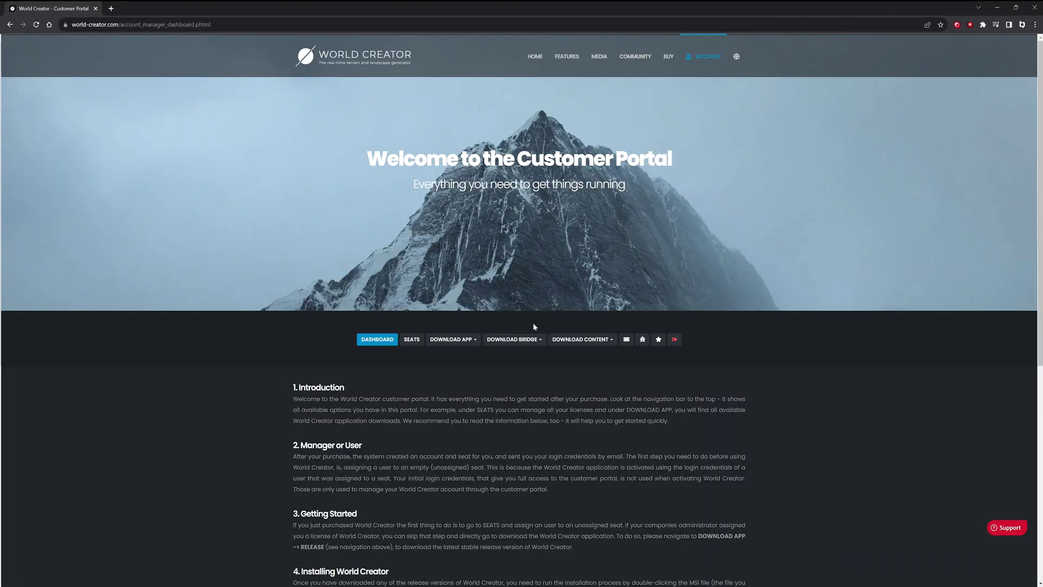
# Step: Switch to the World Creator customer portal in the browser and look through the Unreal Bridge download page
pyautogui.click(519, 341)
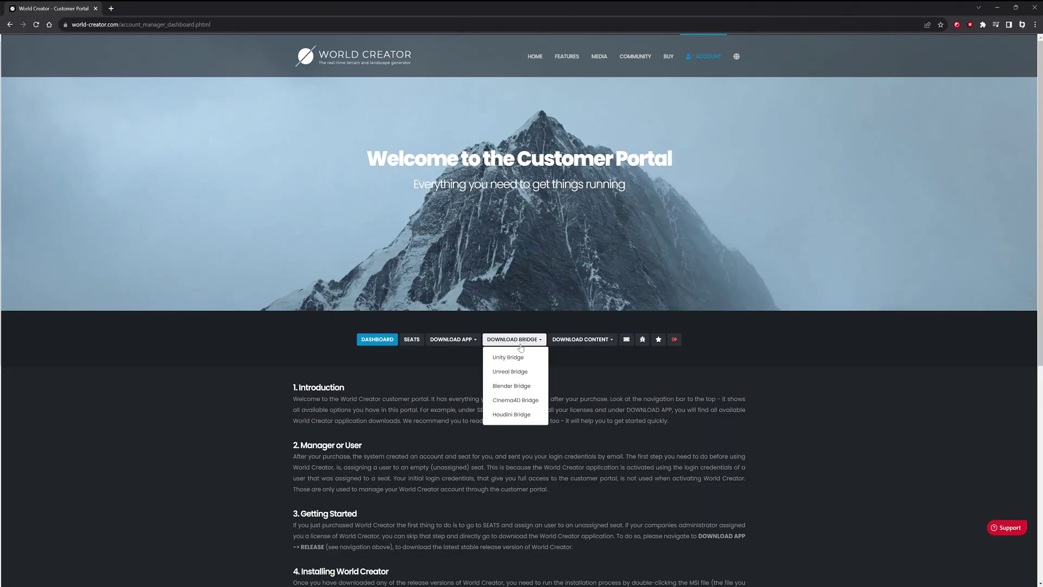
pyautogui.click(513, 371)
pyautogui.scroll(-4, 516, 370)
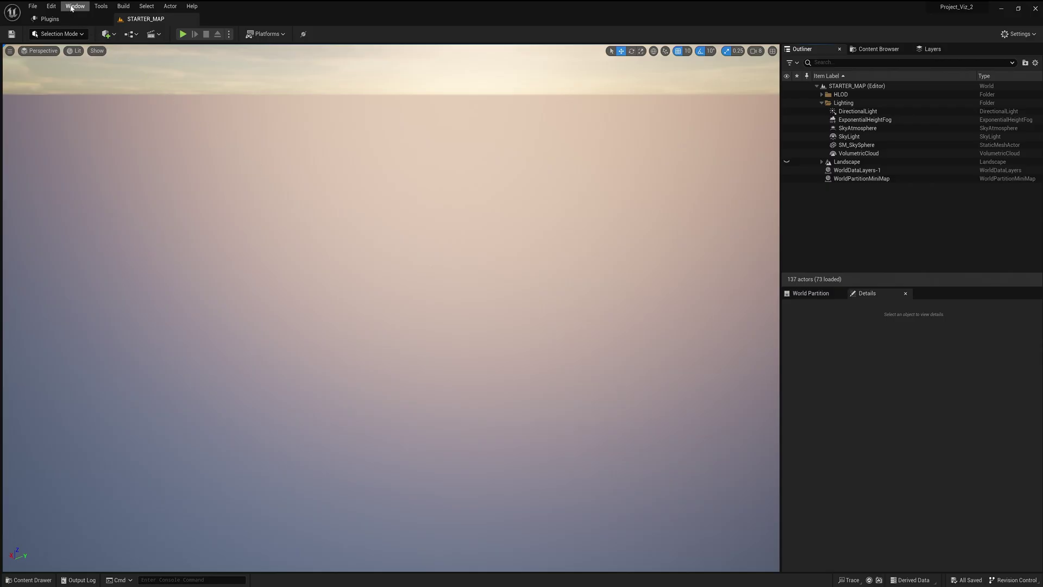
# Step: Switch to Unreal Engine and synchronize the terrain through the WorldCreatorBridge plugin with the actor name WC_Terrain
pyautogui.click(75, 6)
pyautogui.click(109, 315)
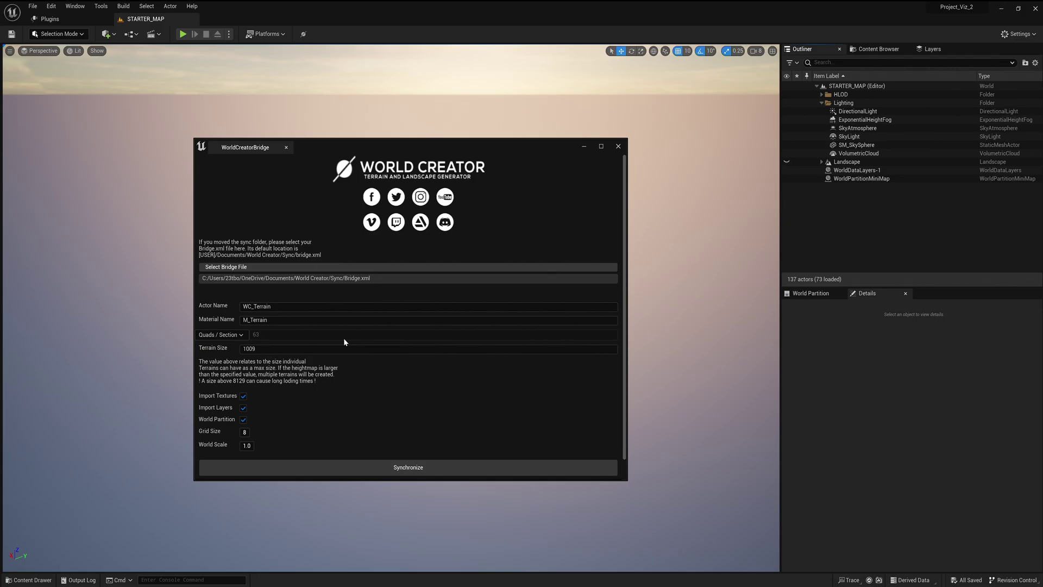
pyautogui.click(405, 468)
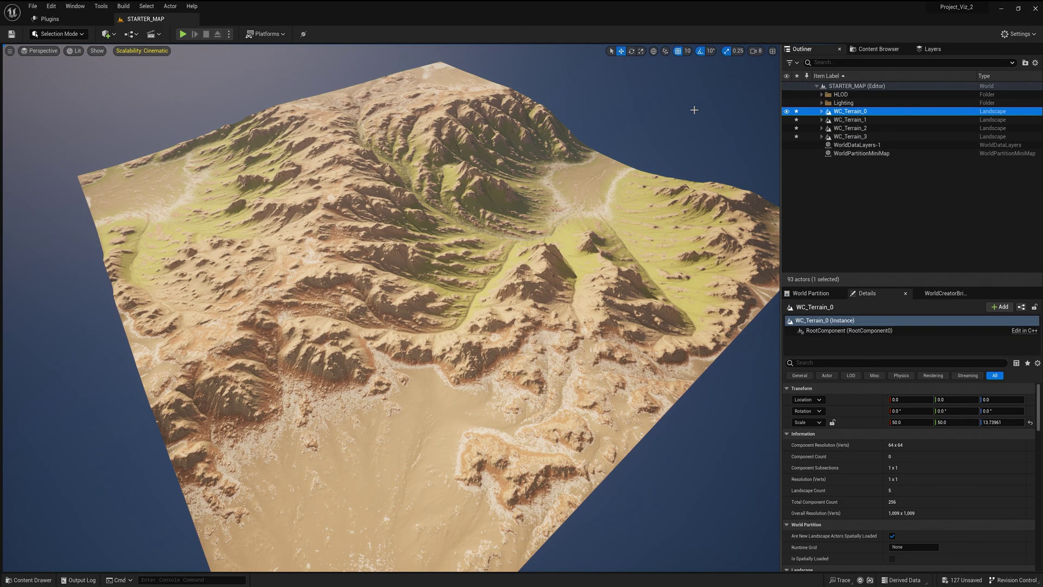
# Step: Select individual landscape streaming sections of the imported terrain to inspect how it is partitioned, and clear the selection
pyautogui.click(502, 154)
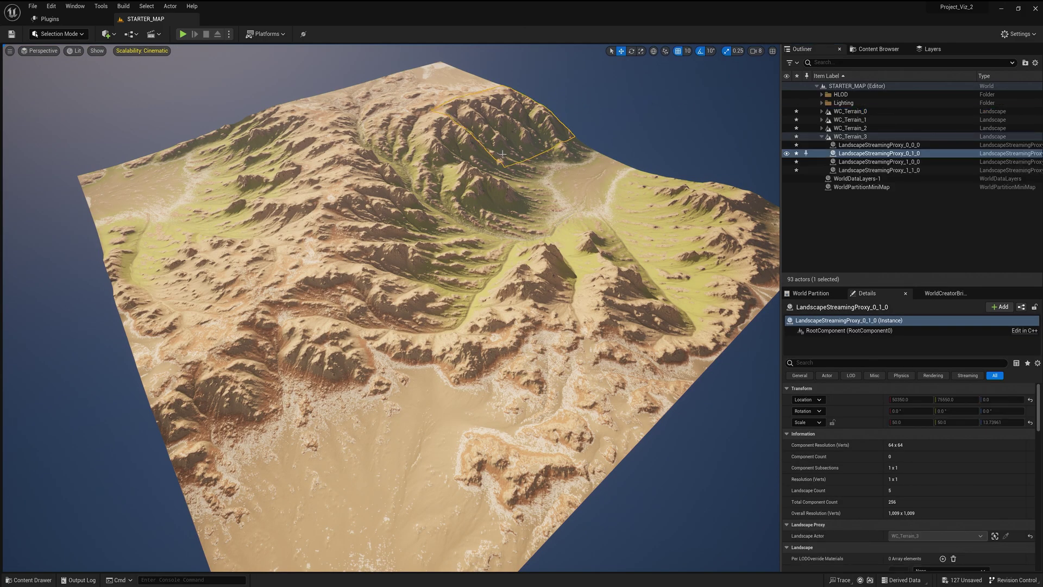
pyautogui.click(416, 240)
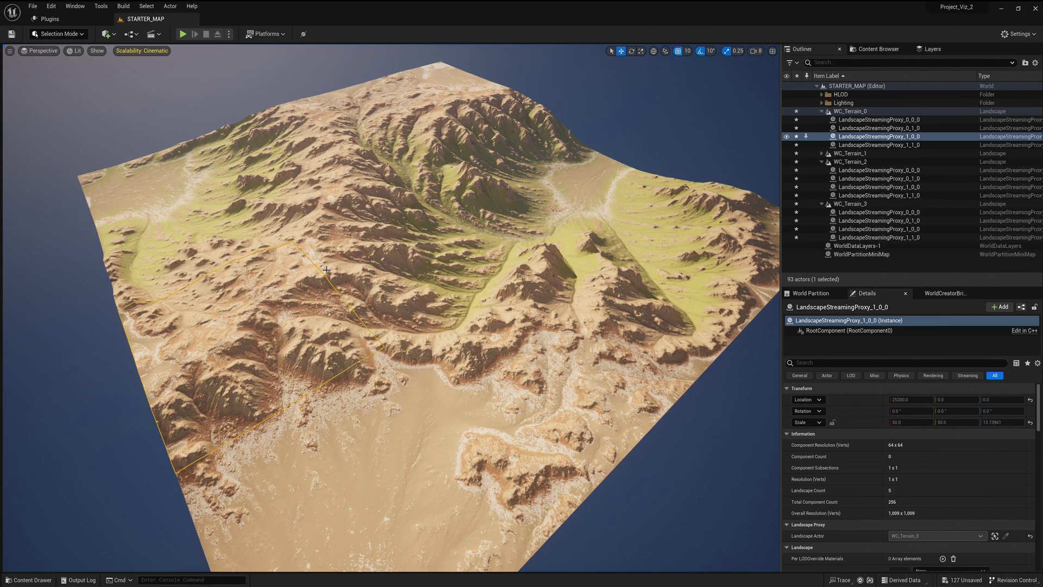
pyautogui.click(650, 137)
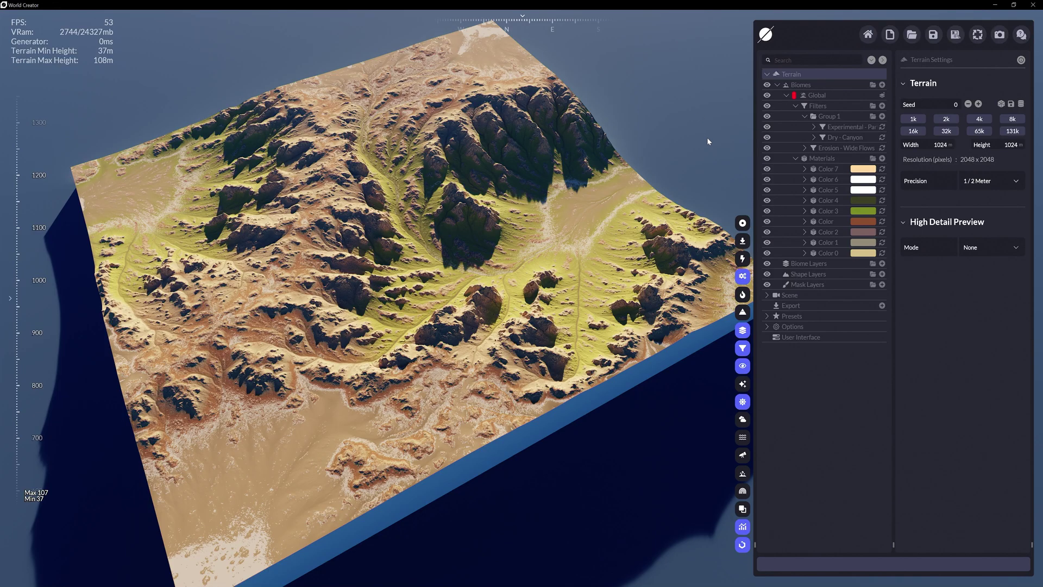
# Step: Switch back to World Creator, add a new export preset and rename it My Preset
pyautogui.click(789, 307)
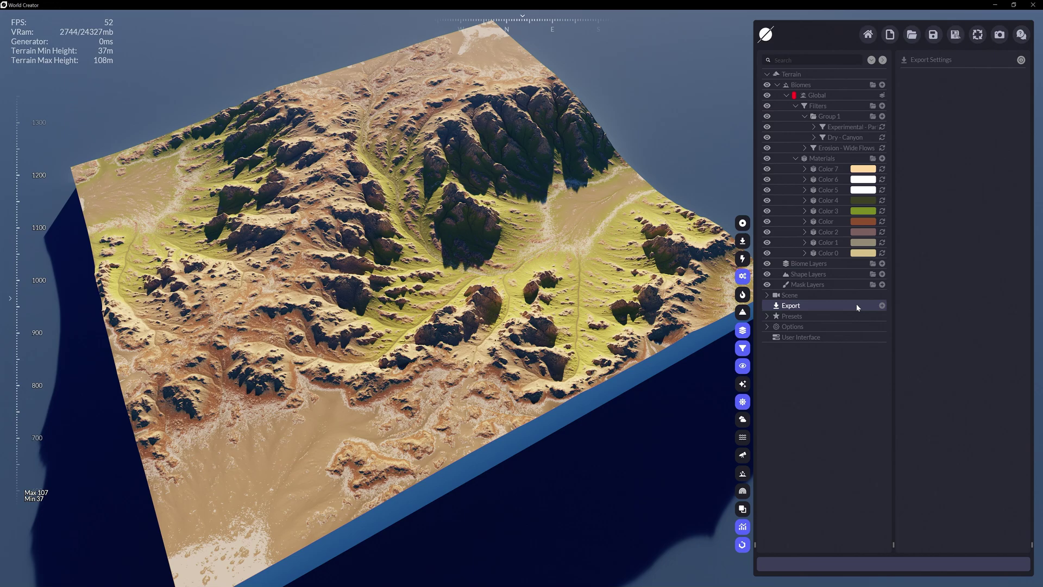
pyautogui.click(881, 305)
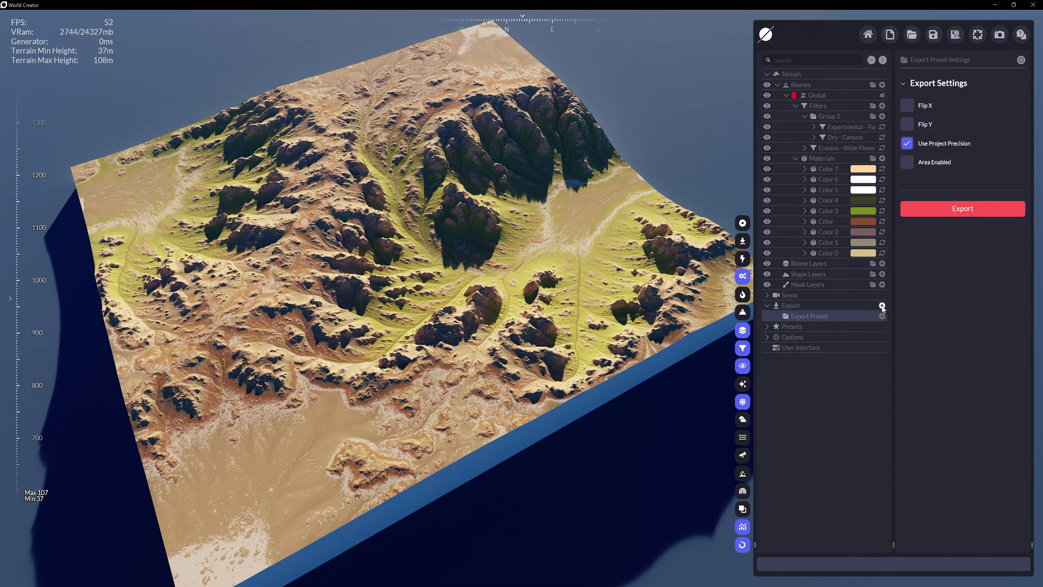
pyautogui.doubleClick(829, 317)
pyautogui.write('My Preset')
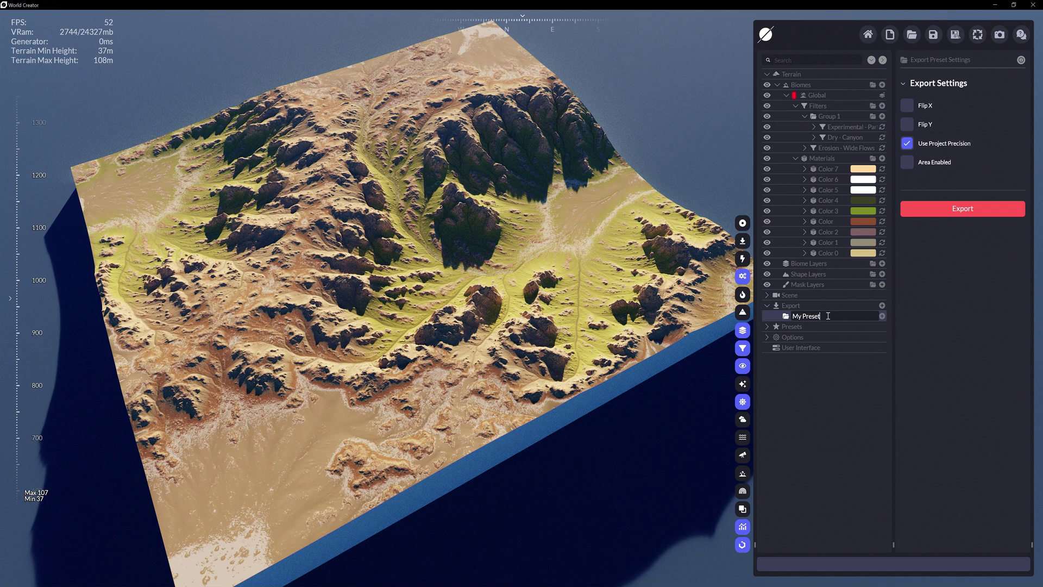
pyautogui.press('Return')
# Step: Add a Height Map, a Normal Map and a Color Map export to My Preset
pyautogui.click(882, 316)
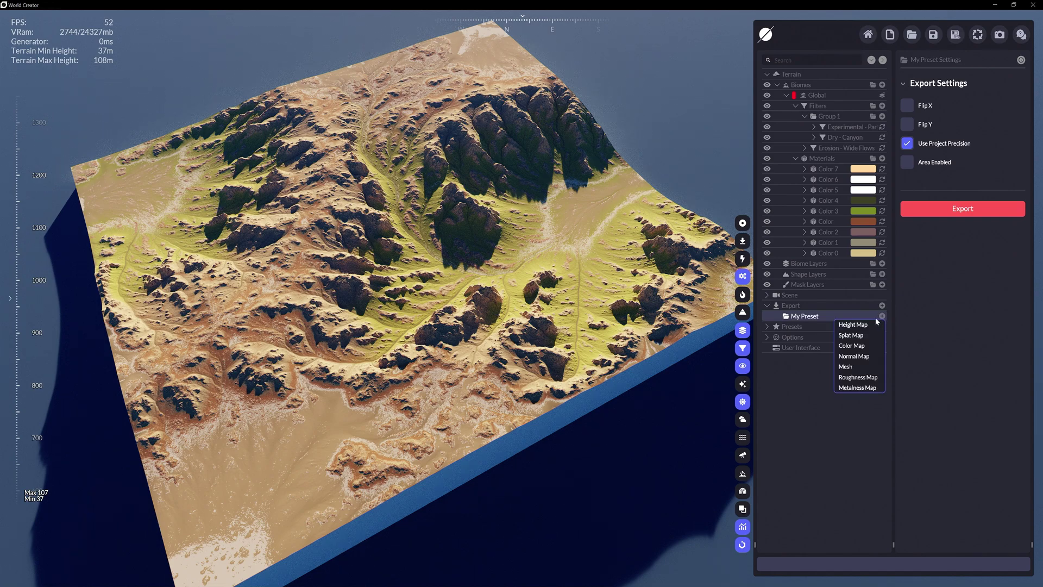
pyautogui.click(864, 326)
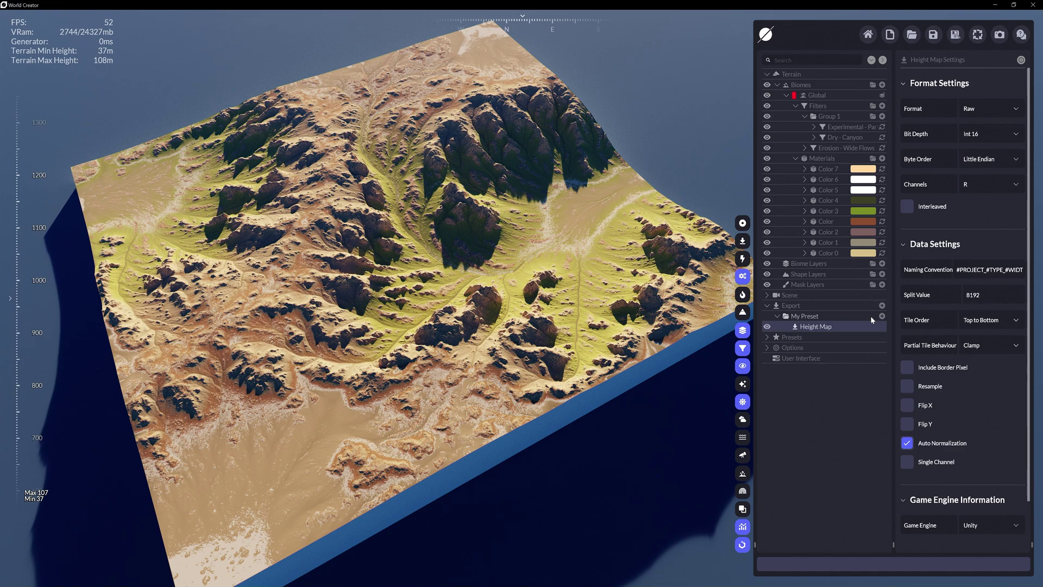
pyautogui.click(882, 316)
pyautogui.click(853, 356)
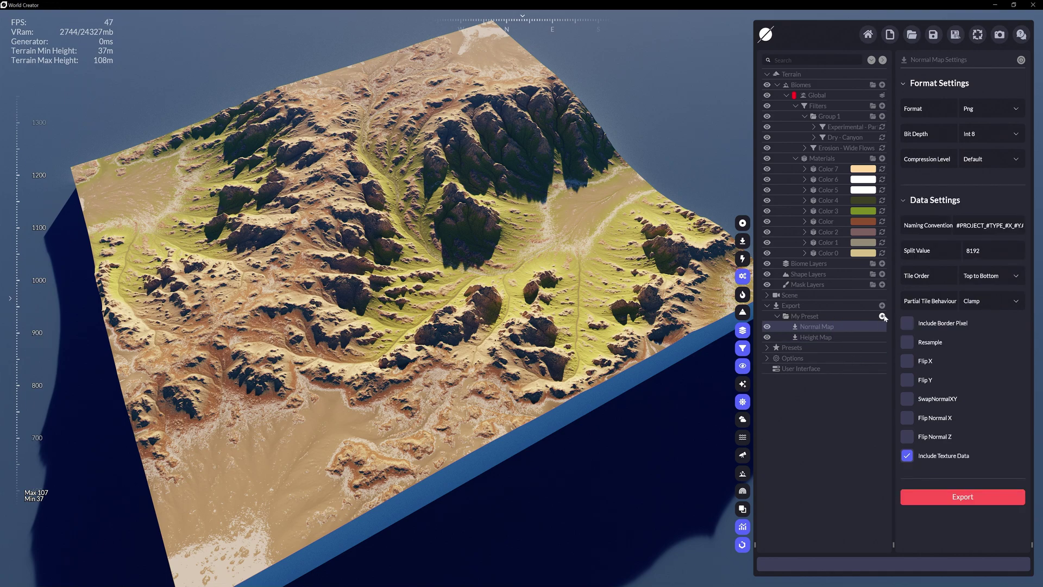
pyautogui.click(882, 317)
pyautogui.click(850, 346)
# Step: Review the Normal Map settings, and enable Interleaved and Single Channel for the Height Map export
pyautogui.click(813, 338)
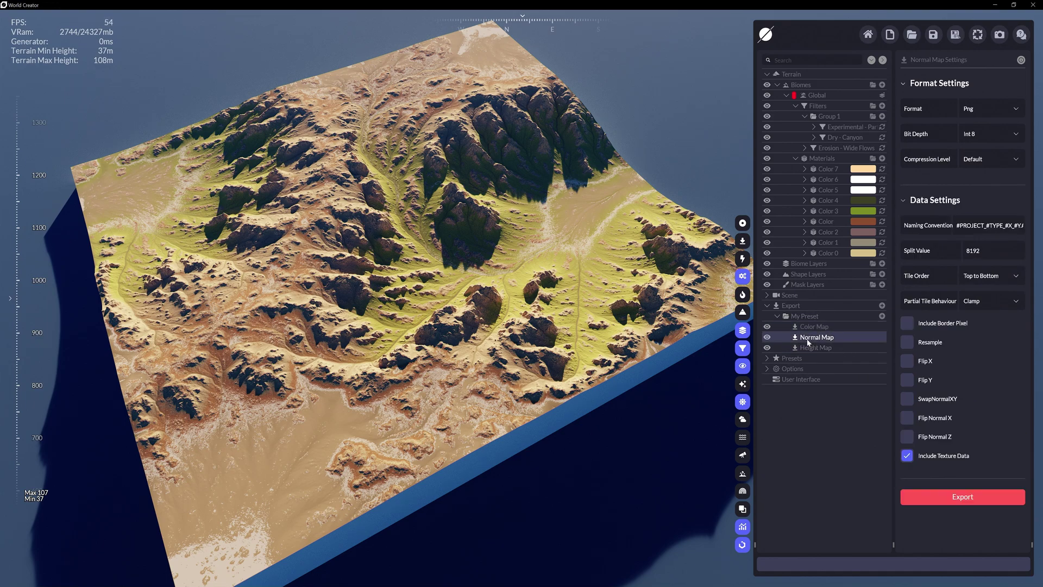
pyautogui.click(813, 347)
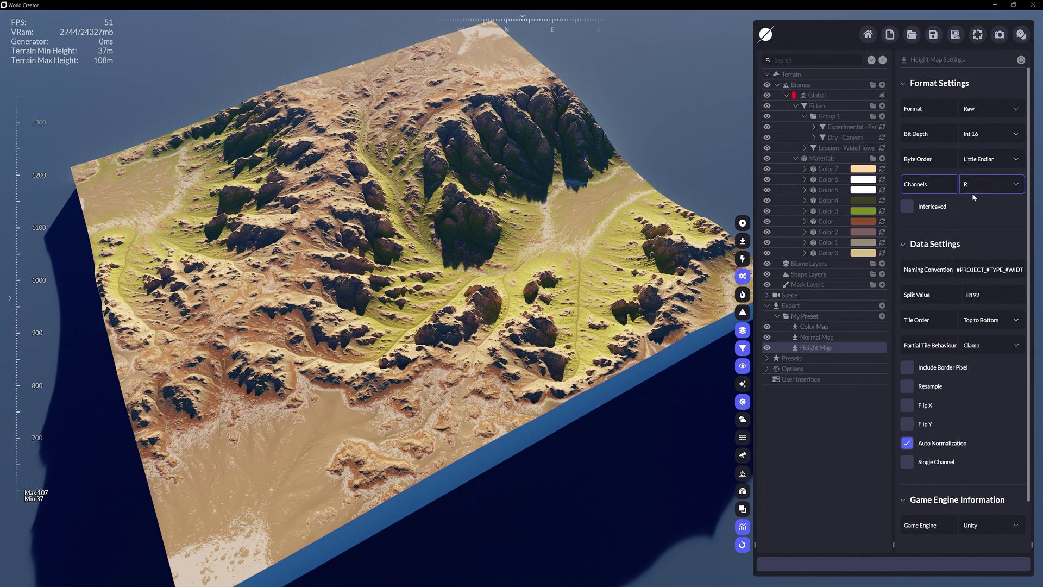
pyautogui.click(907, 207)
pyautogui.click(907, 462)
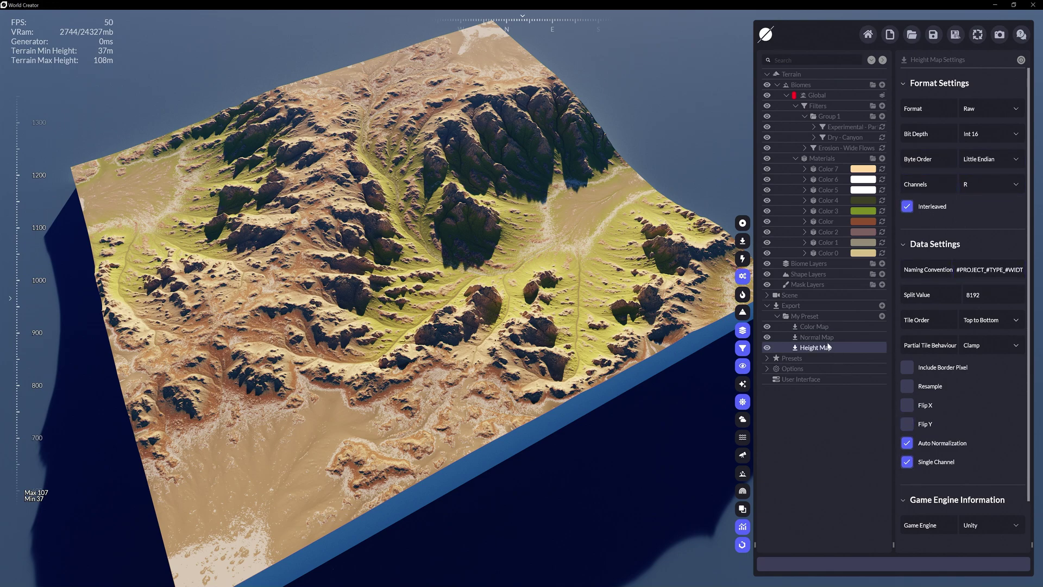
# Step: Examine the Color Map export's available file formats and its other format settings
pyautogui.click(813, 327)
pyautogui.click(1009, 113)
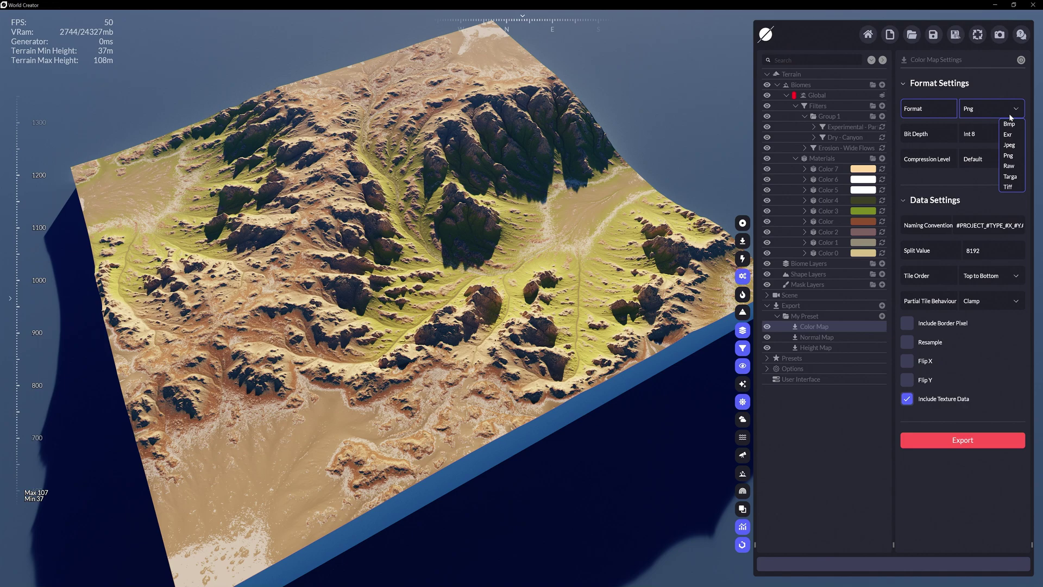
pyautogui.click(1009, 119)
pyautogui.click(1009, 136)
pyautogui.click(986, 184)
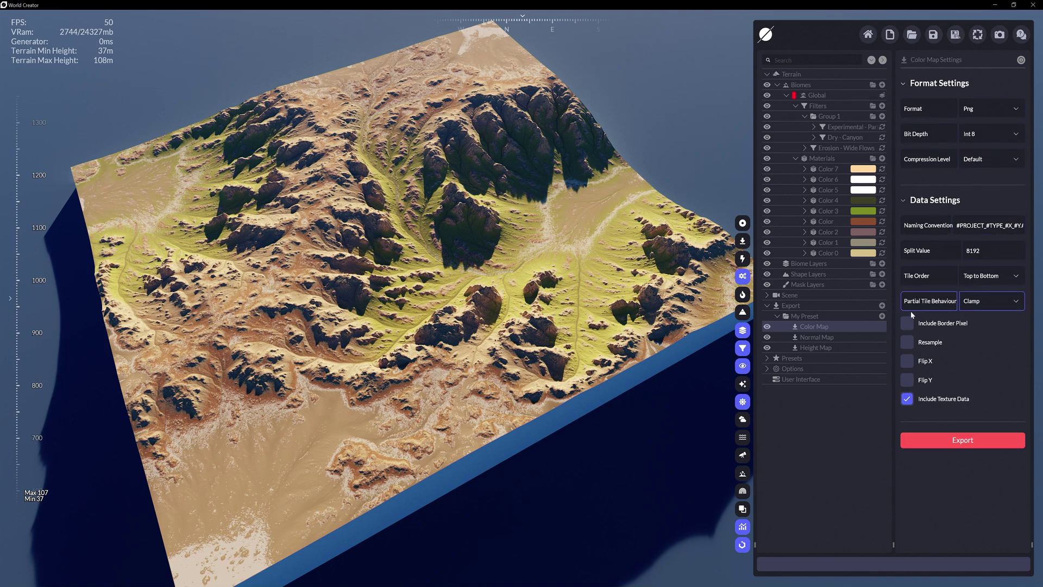
# Step: Add a Mesh export to My Preset and choose a file format for it
pyautogui.click(805, 316)
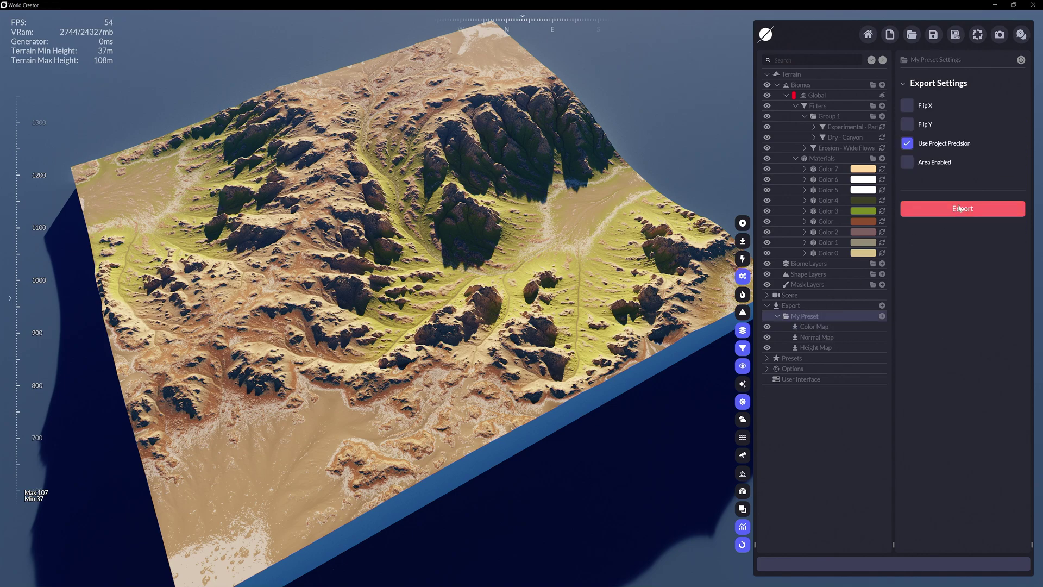
pyautogui.click(882, 315)
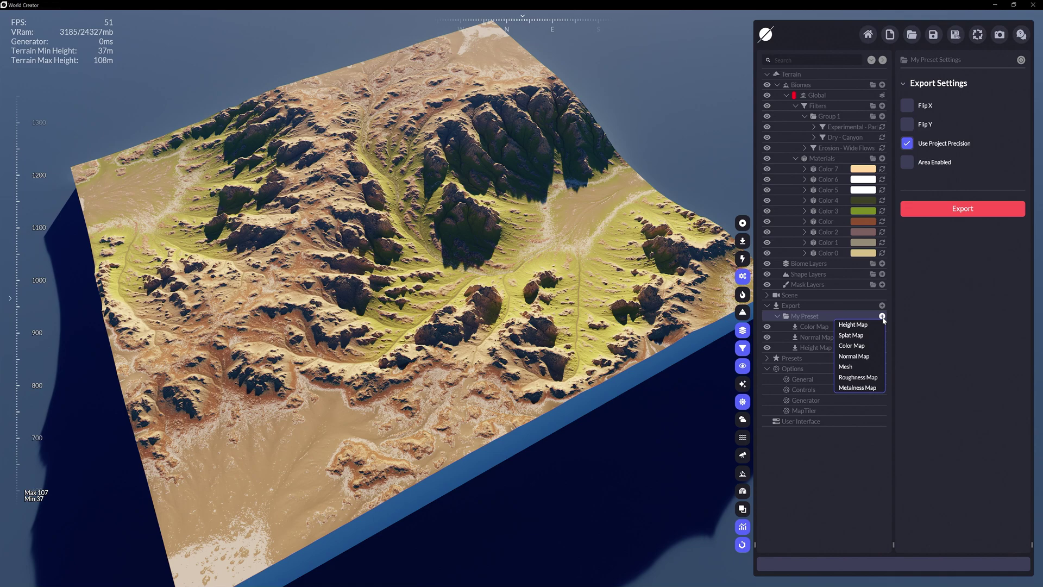
pyautogui.click(846, 366)
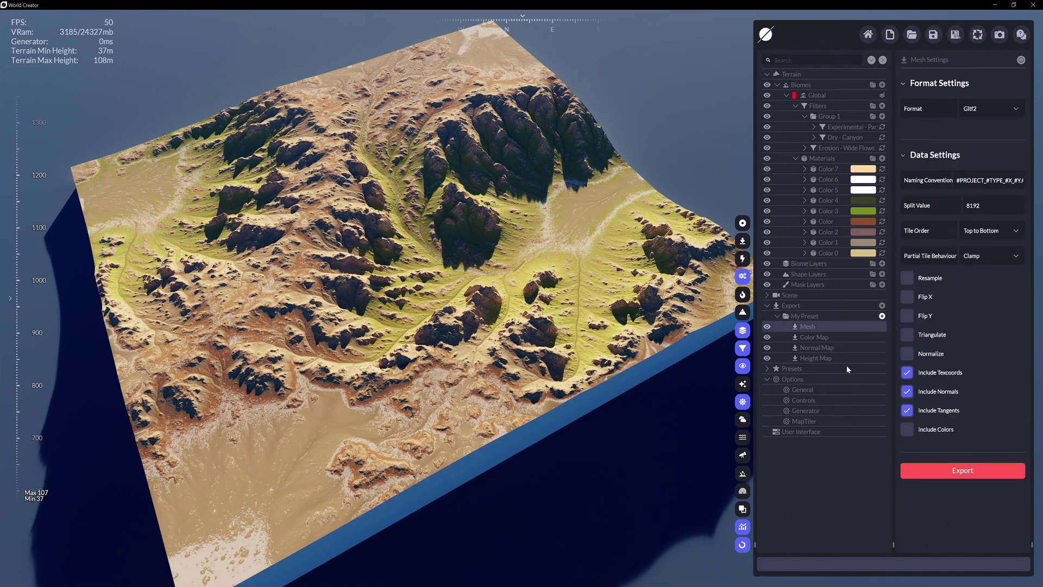
pyautogui.click(1014, 108)
pyautogui.click(1005, 155)
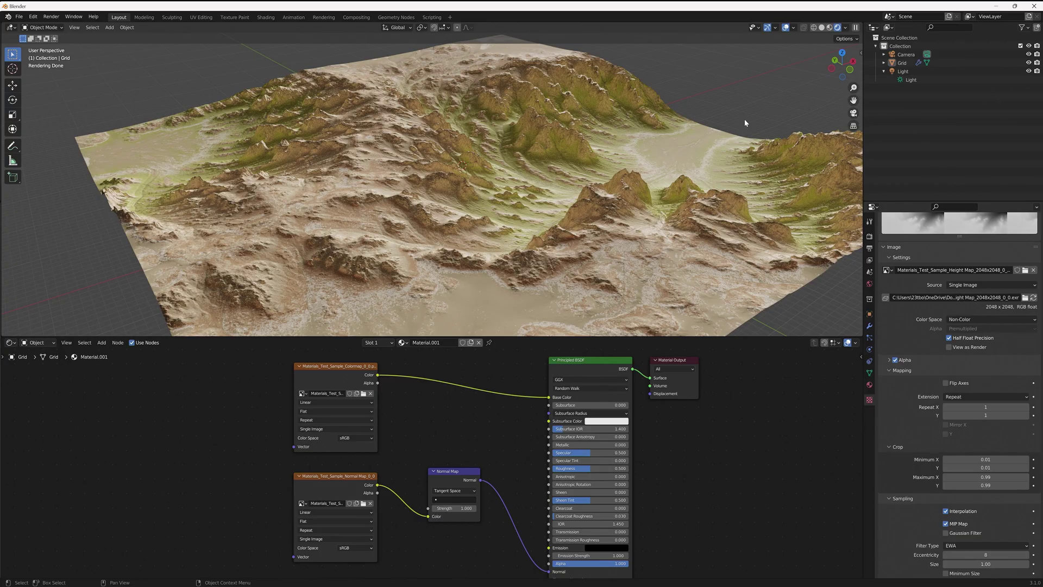
# Step: Switch to Blender and examine the textured terrain from several angles
pyautogui.moveTo(738, 120); pyautogui.dragTo(687, 124, button='middle')
pyautogui.moveTo(608, 131); pyautogui.dragTo(683, 121, button='middle')
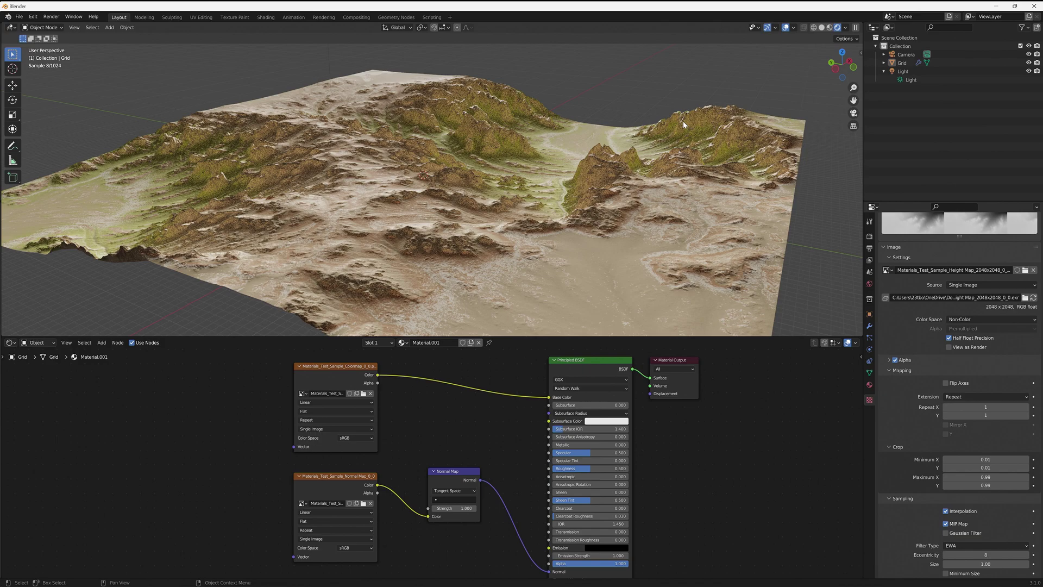